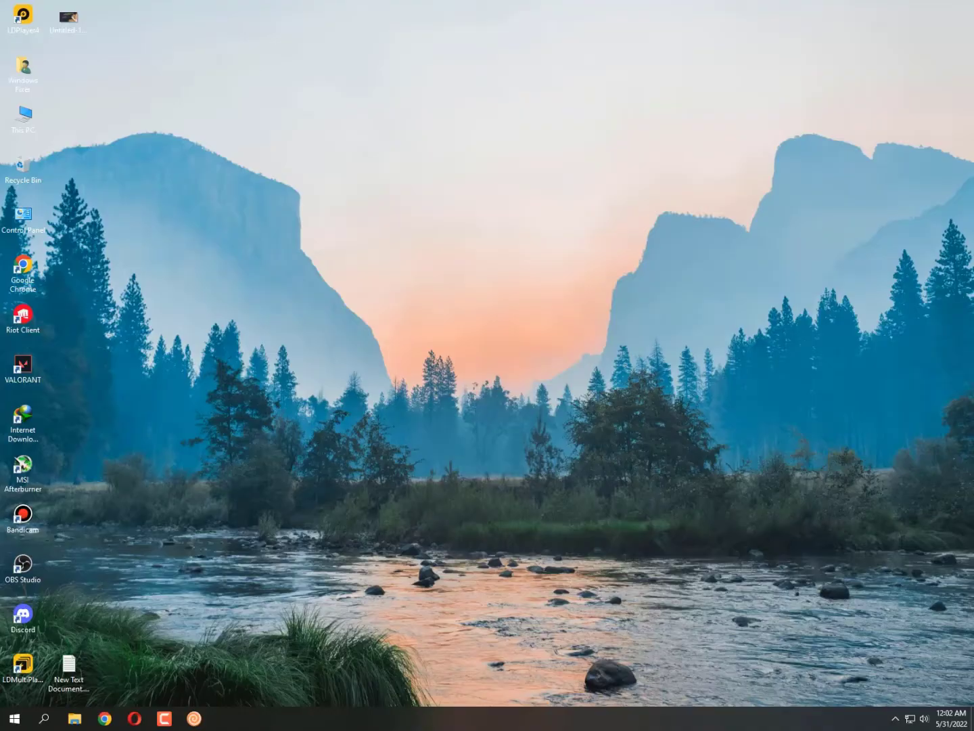
Step: Open a maximized Chrome window and go to atlasos.net
left_click(105, 718)
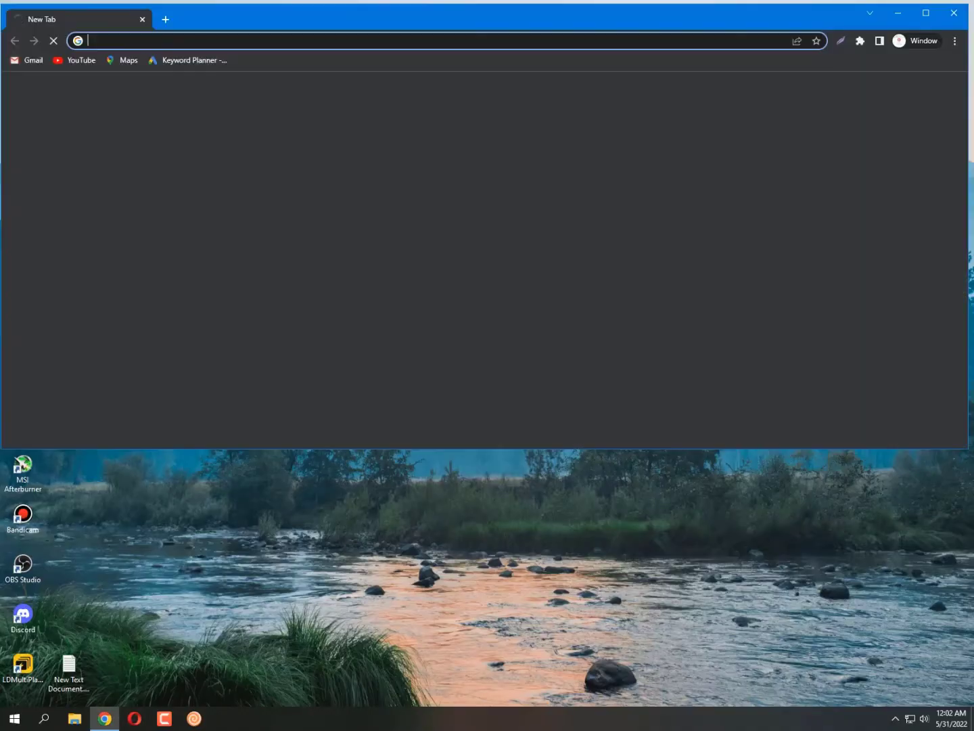
key("super+Up")
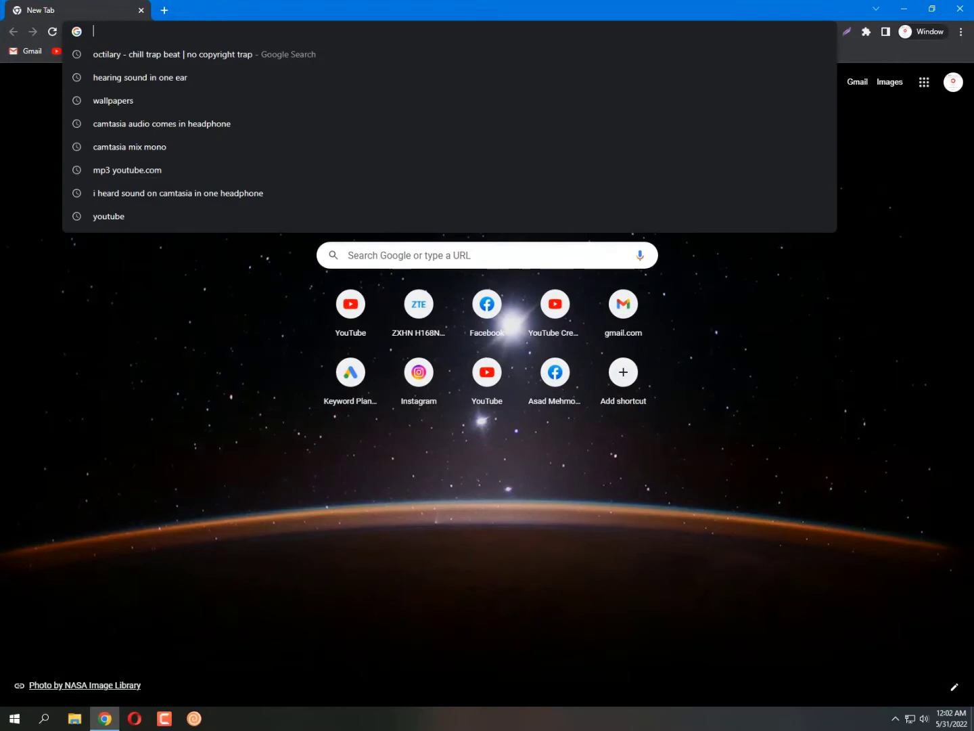
type("atlasos")
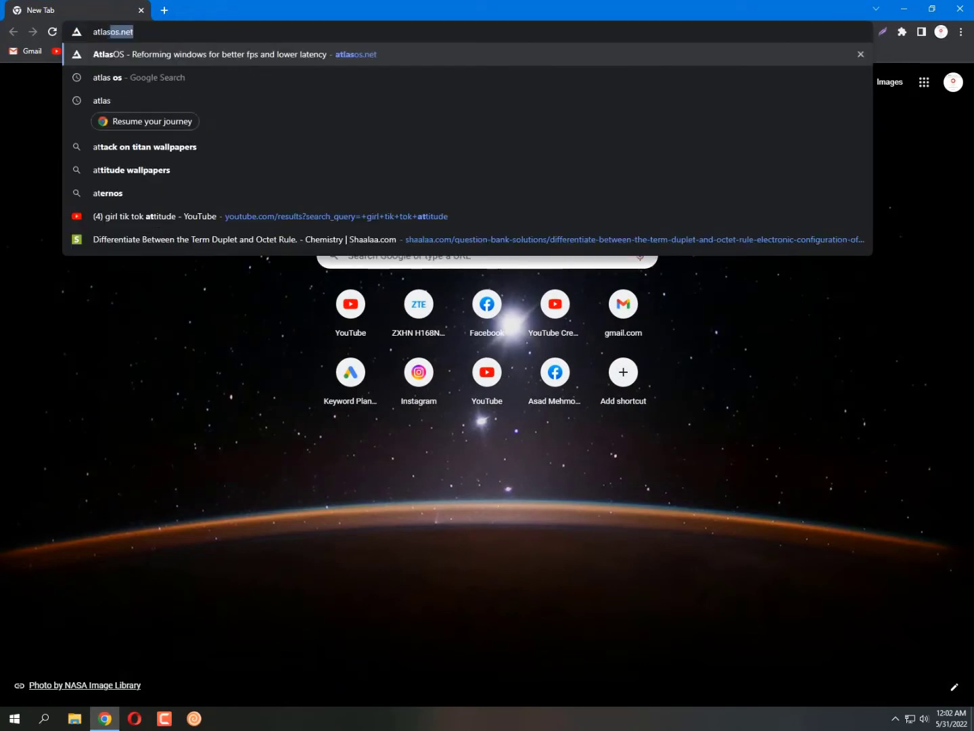
type(".net")
key("Return")
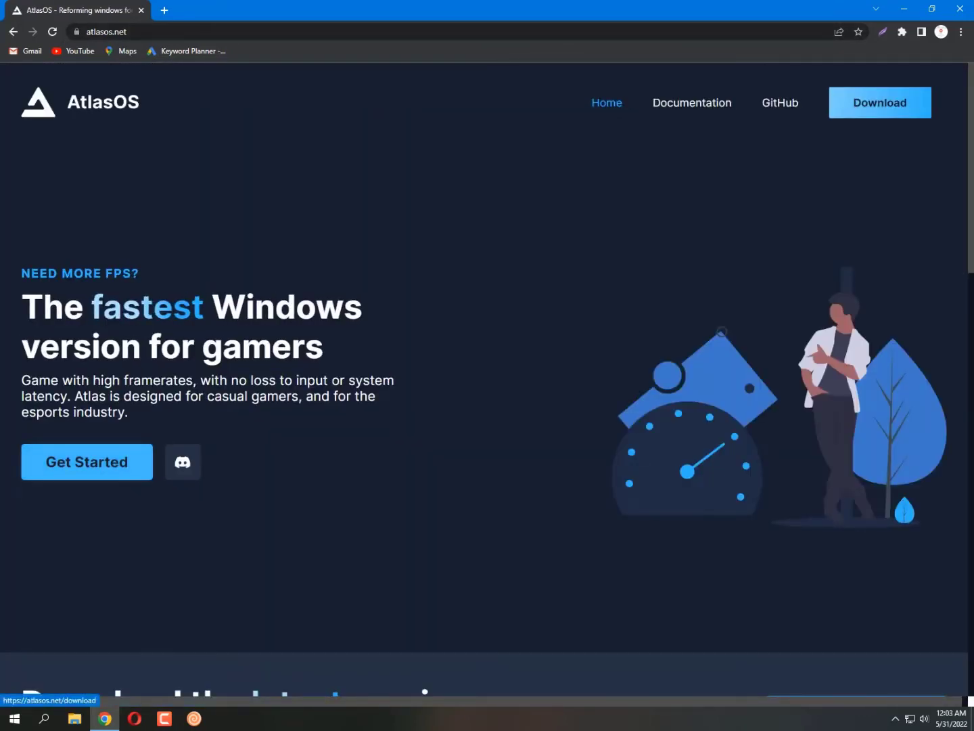
Step: Look over the AtlasOS home page's features and statistics, and open its AtlasOS download page
scroll(487, 379, "down", 9)
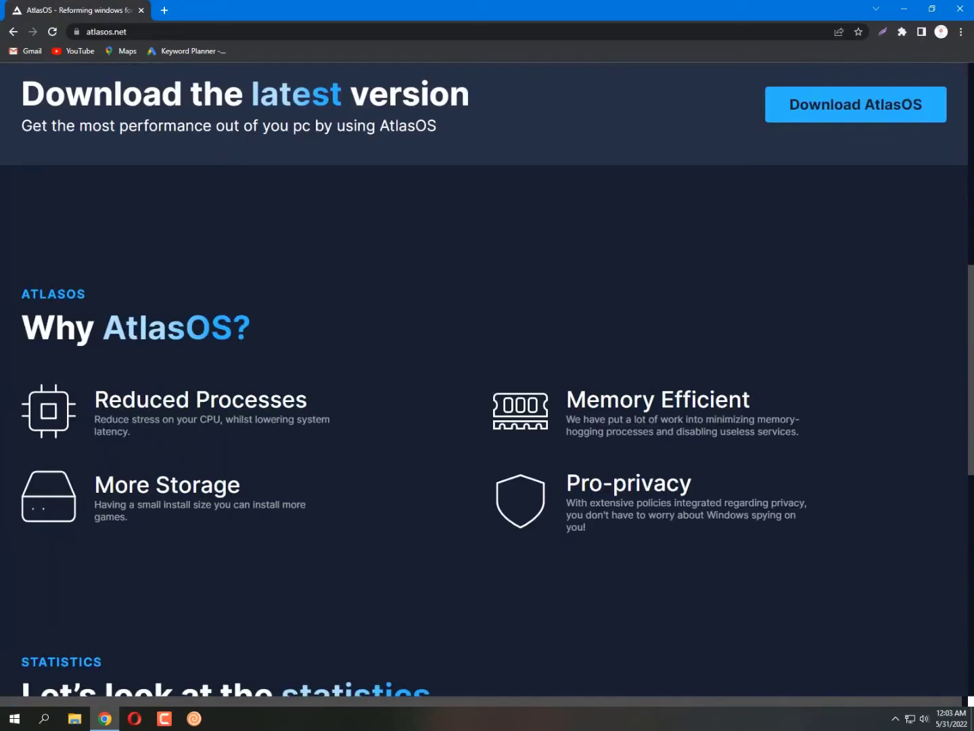
scroll(487, 379, "down", 2)
scroll(487, 379, "down", 7)
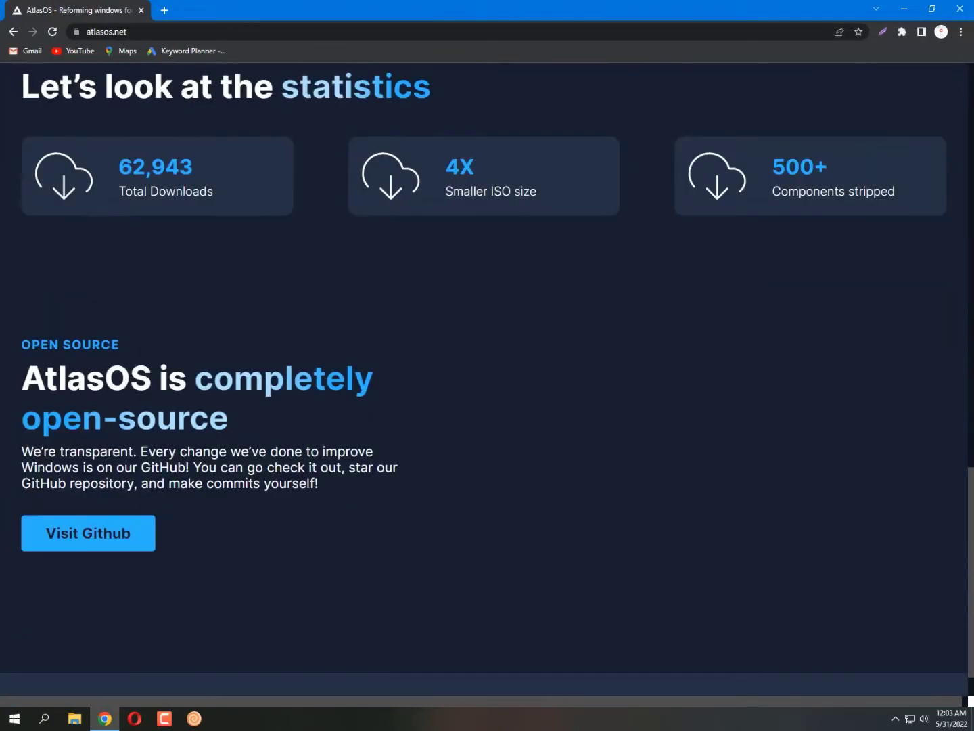
scroll(487, 379, "up", 12)
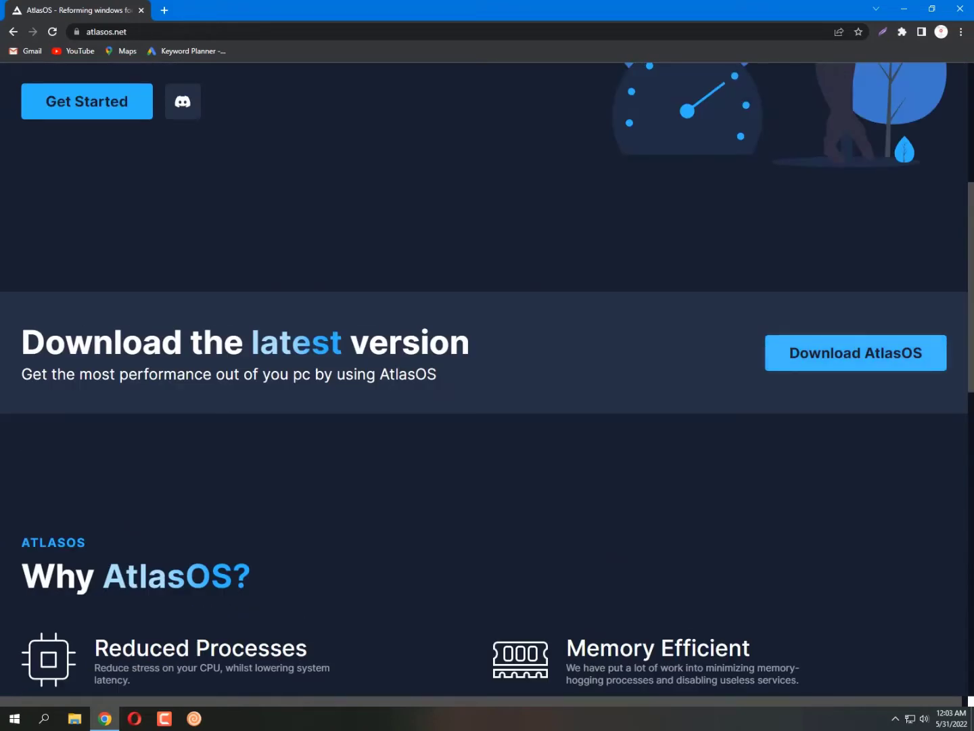
left_click(855, 352)
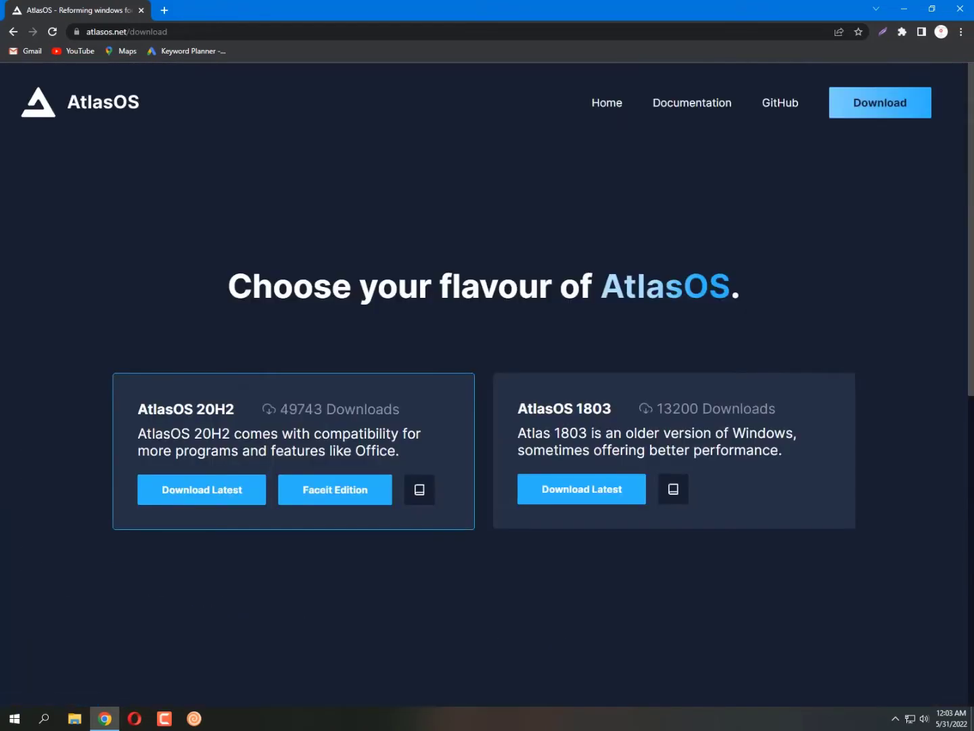
Step: Start downloading Atlas_v0.5.1.iso from the AtlasOS download page, and close the download window and browser
scroll(487, 378, "down", 3)
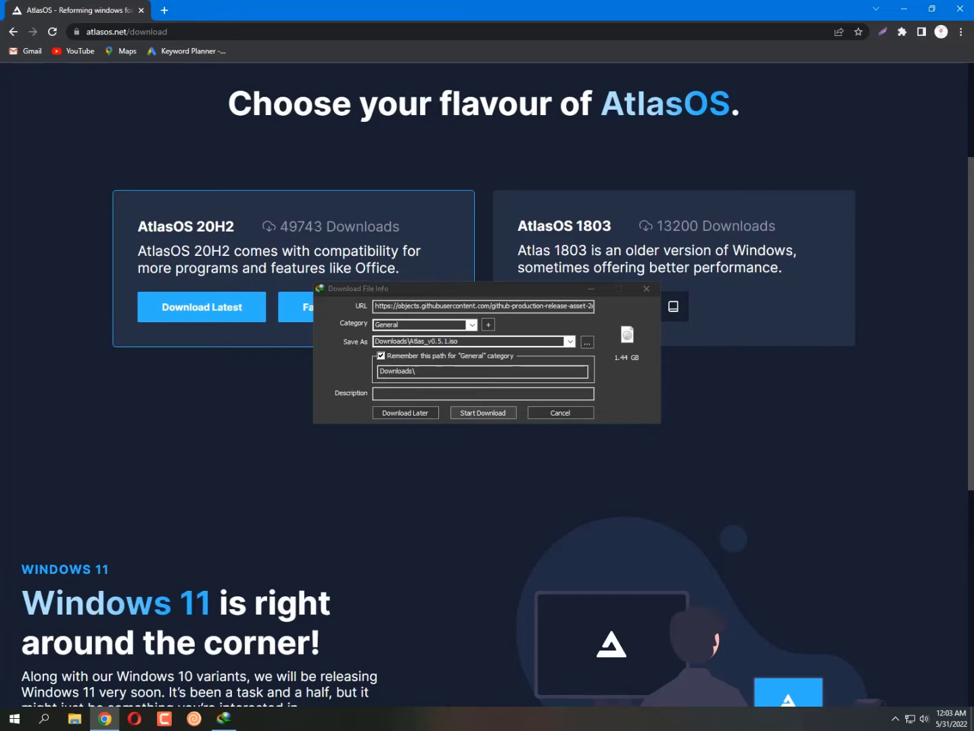
key("Return")
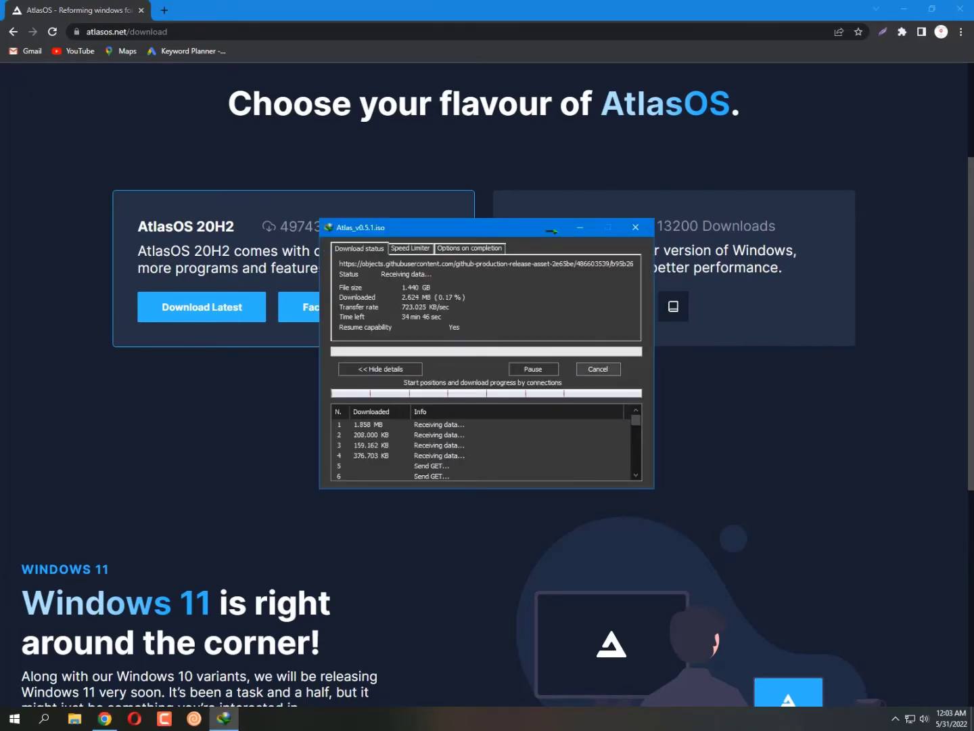
left_click(635, 227)
key("alt+F4")
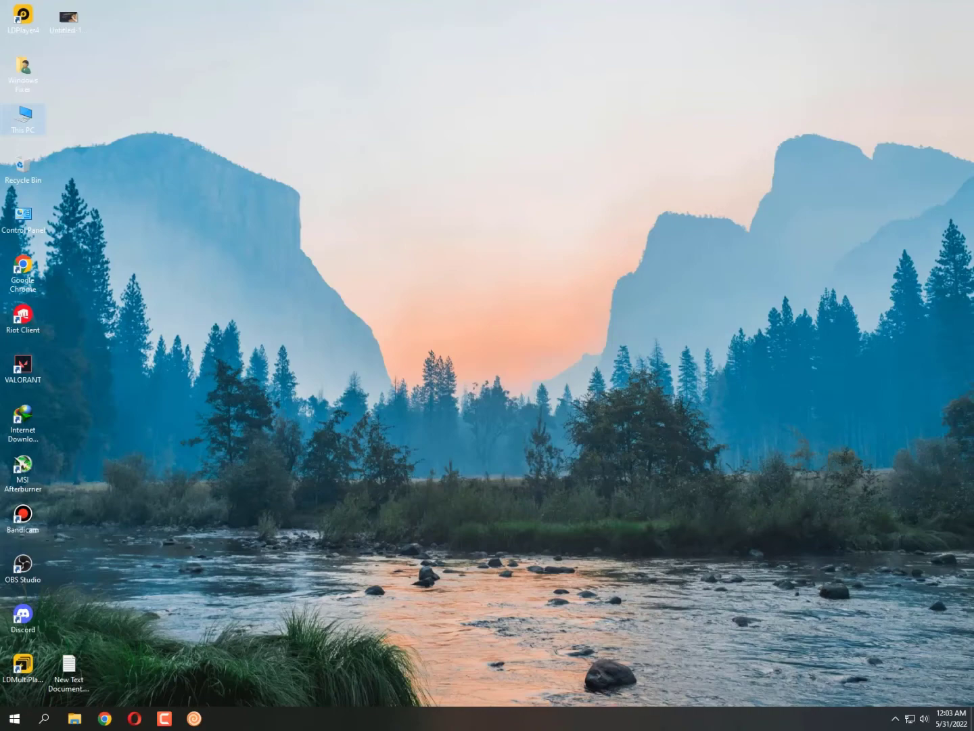
Step: Open a new Chrome window and go to google.com
left_click(104, 719)
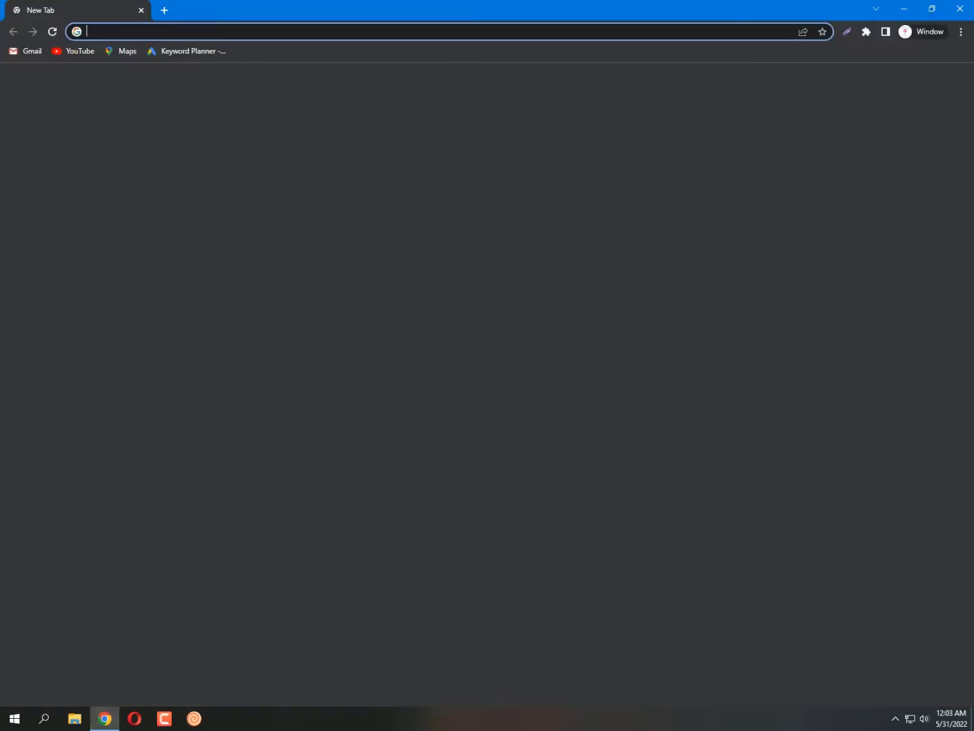
type("google.")
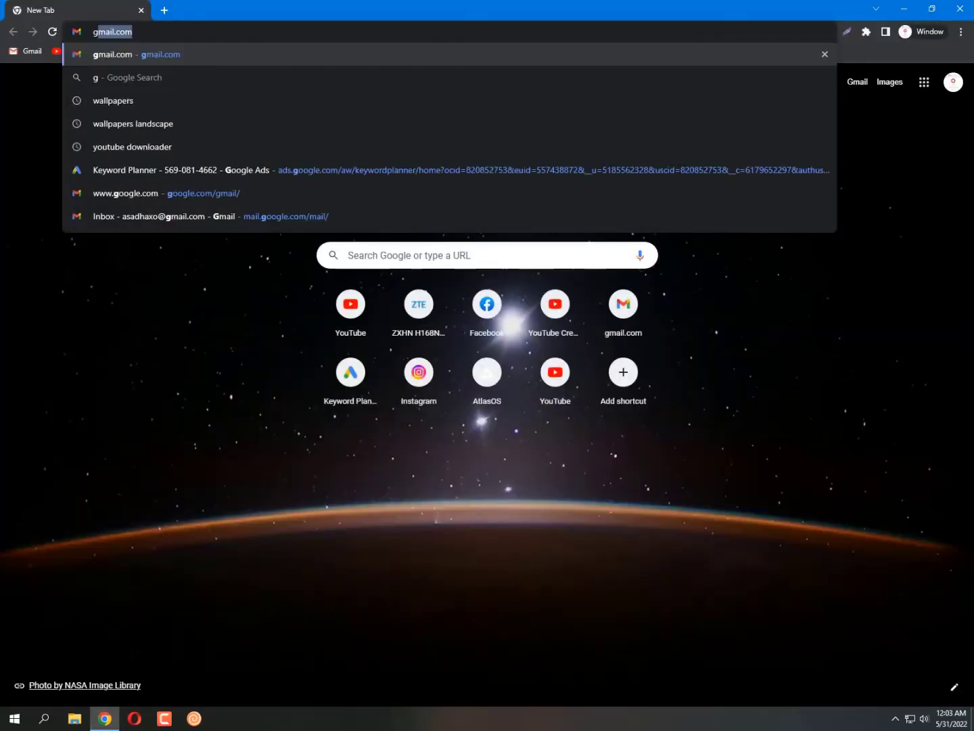
type("com")
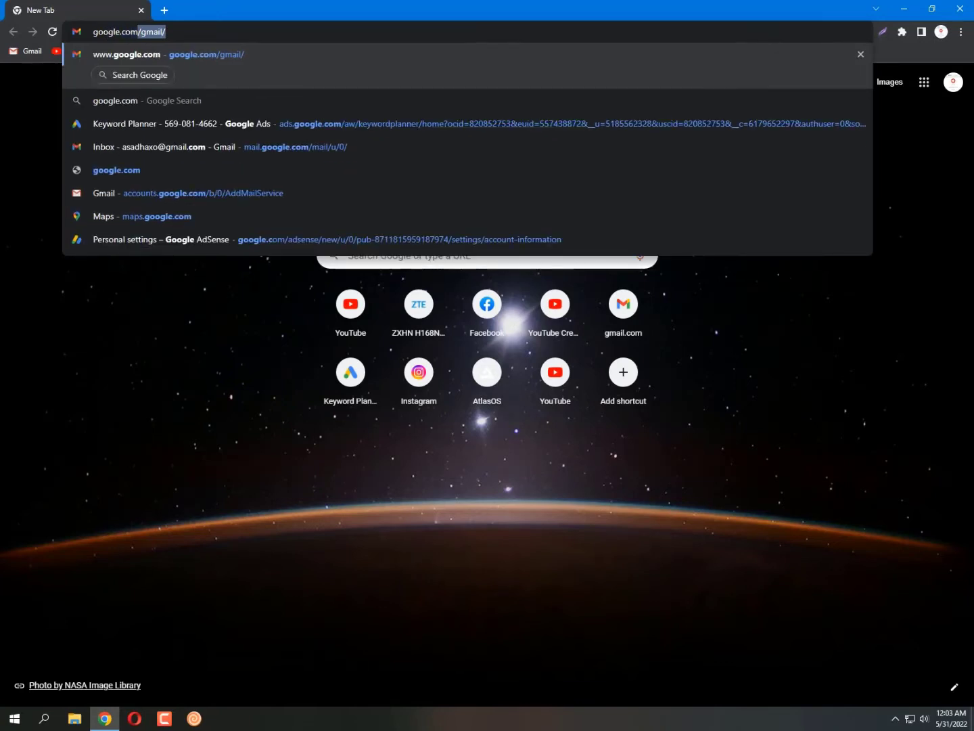
key("Delete")
key("Return")
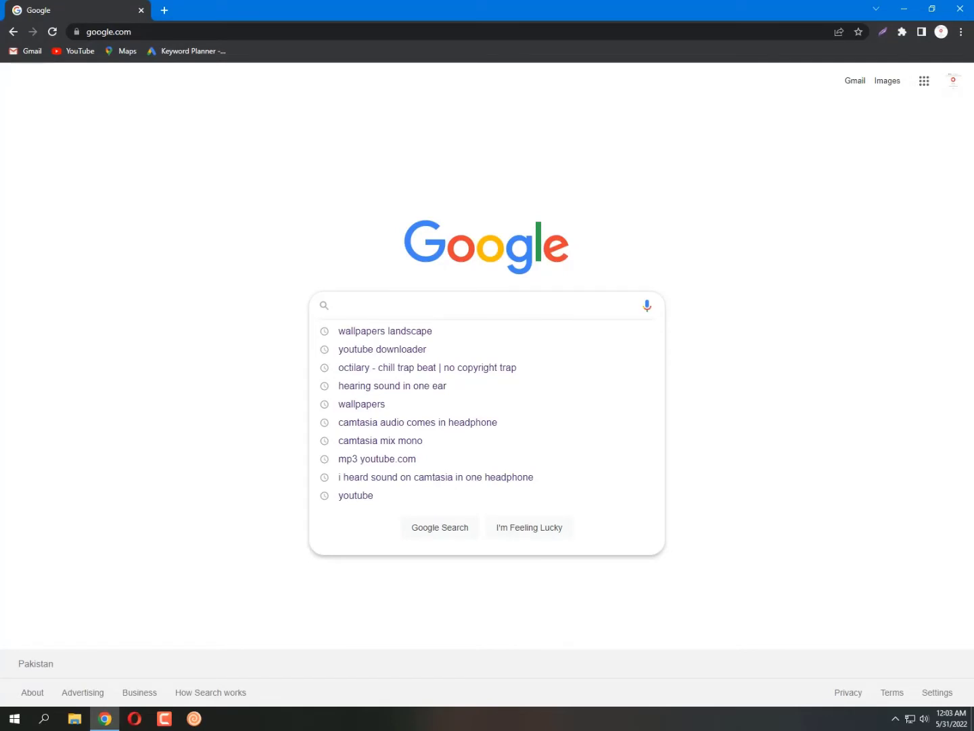
Step: Search Google for "rammap"
type("s")
key("BackSpace")
type("c")
key("BackSpace")
type("rammap")
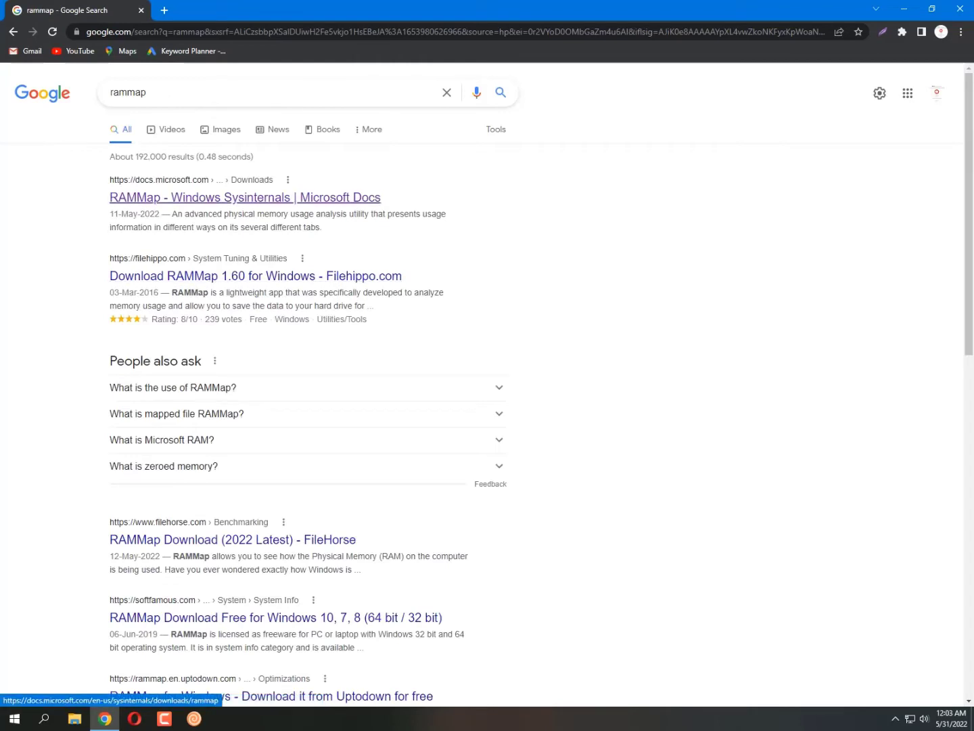
Step: Open the Microsoft Docs page for RAMMap from the search results
left_click_drag(108, 198, 274, 179)
left_click(110, 178)
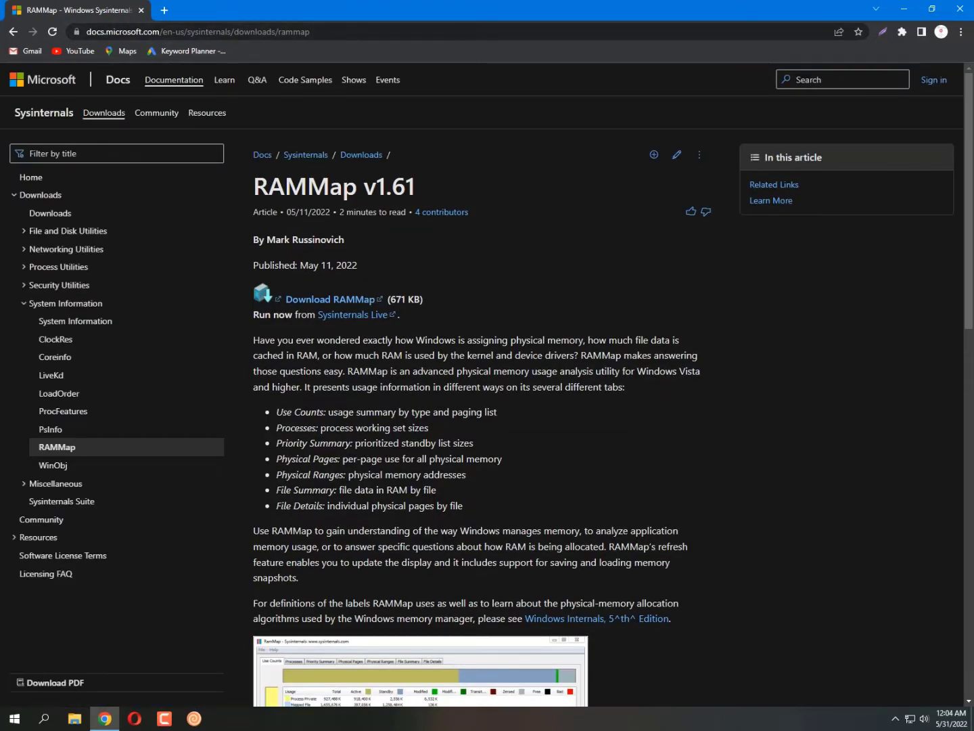
left_click_drag(268, 186, 756, 200)
left_click(474, 315)
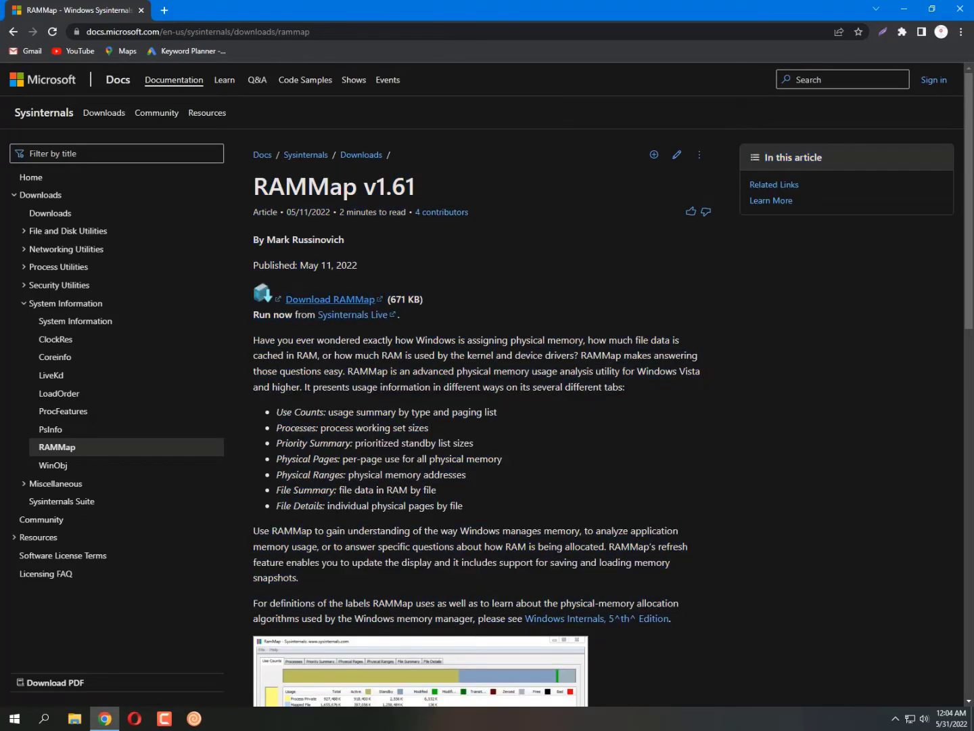
Step: Download RAMMap.zip to Downloads\Compressed, and close the download dialog and the browser
left_click(330, 299)
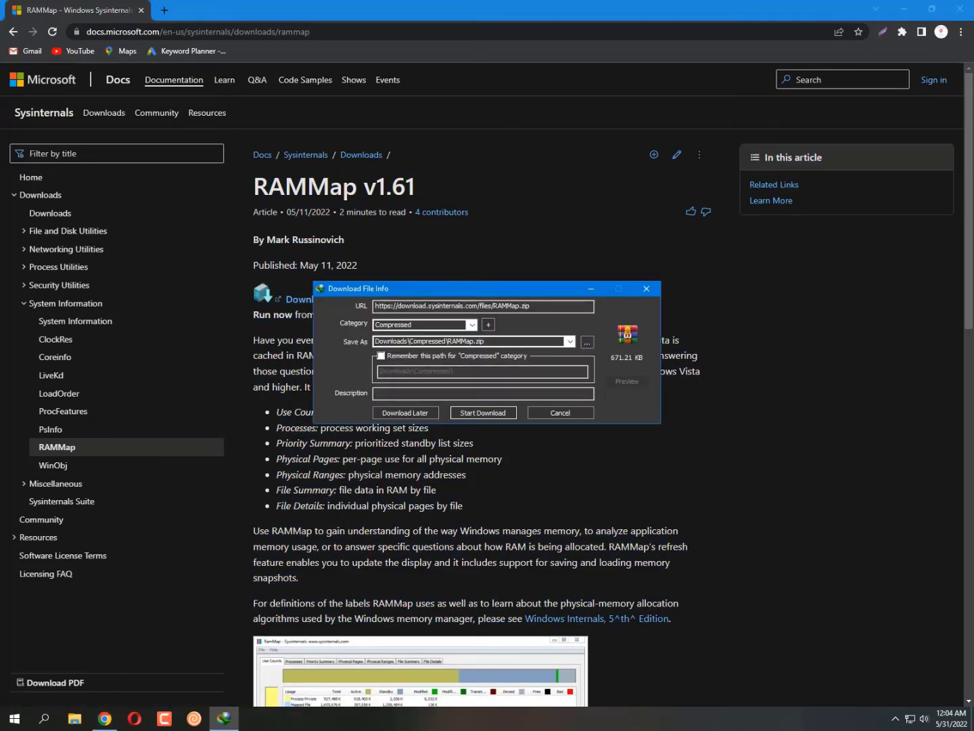
key("Return")
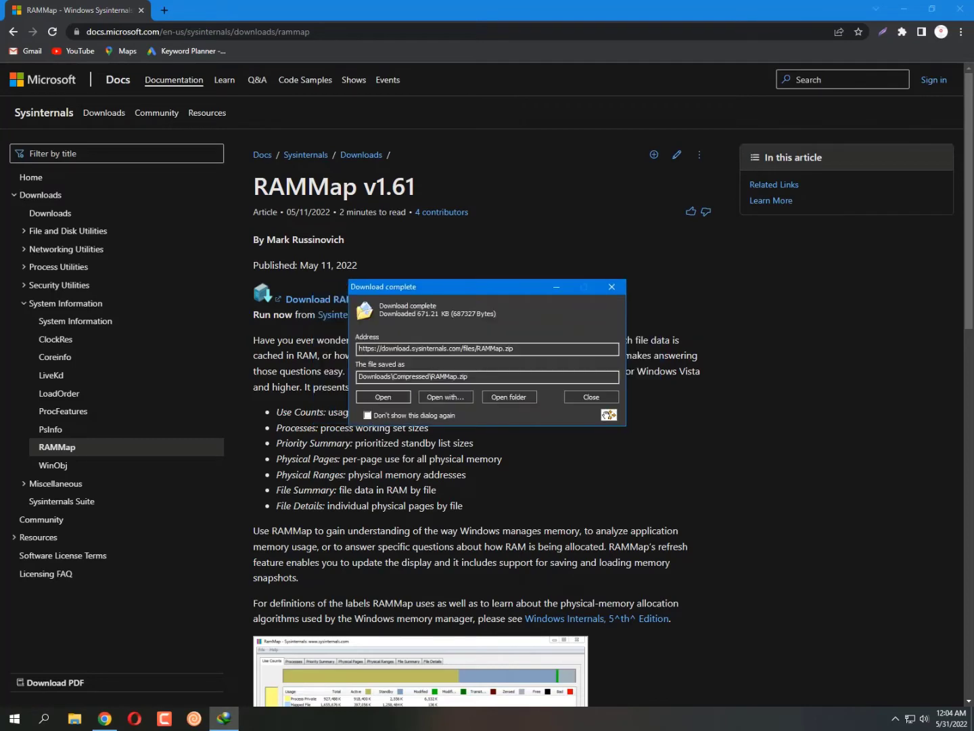
key("Escape")
left_click(960, 8)
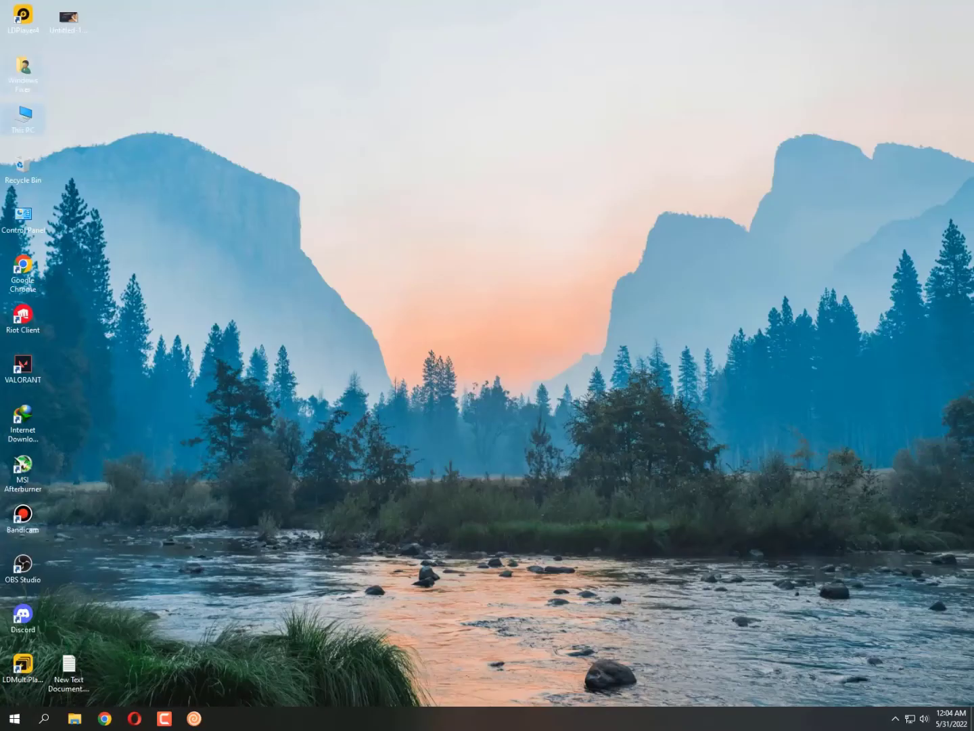
Step: Open the Programs\RAMMap folder on Working Disk (E:) and run RAMMap.exe
double_click(23, 120)
left_click(566, 225)
double_click(565, 225)
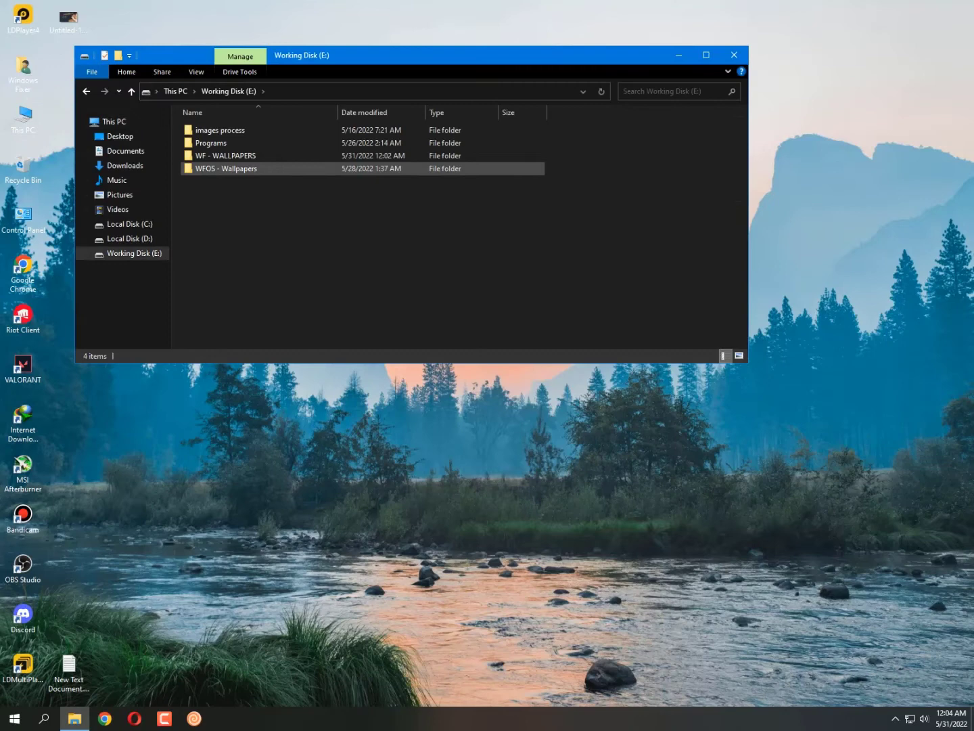
double_click(217, 142)
double_click(216, 143)
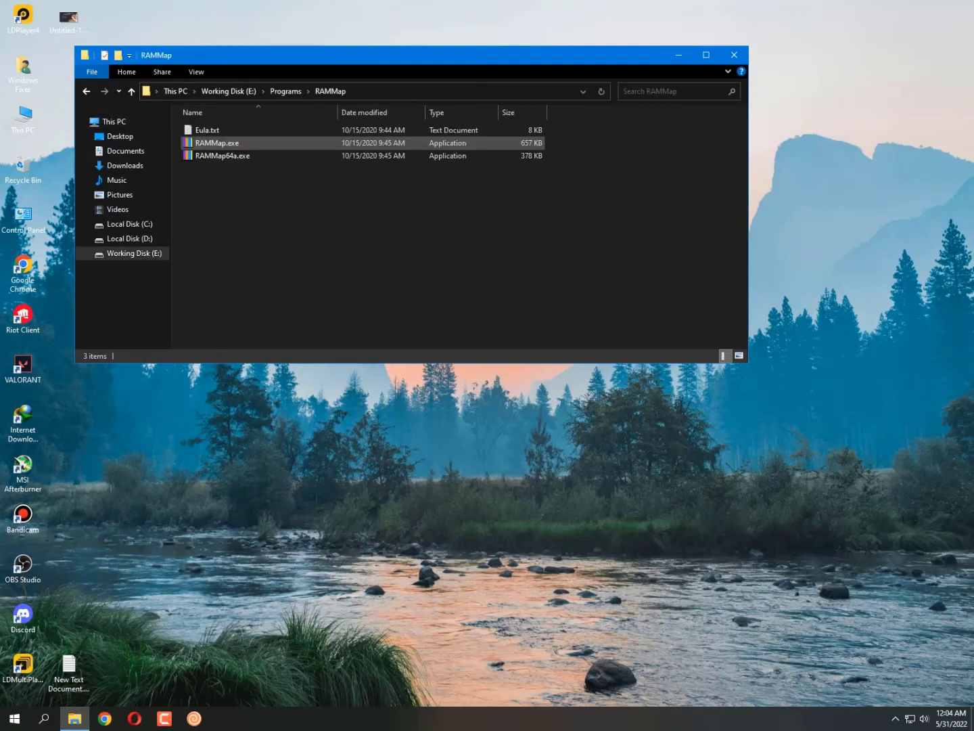
double_click(217, 143)
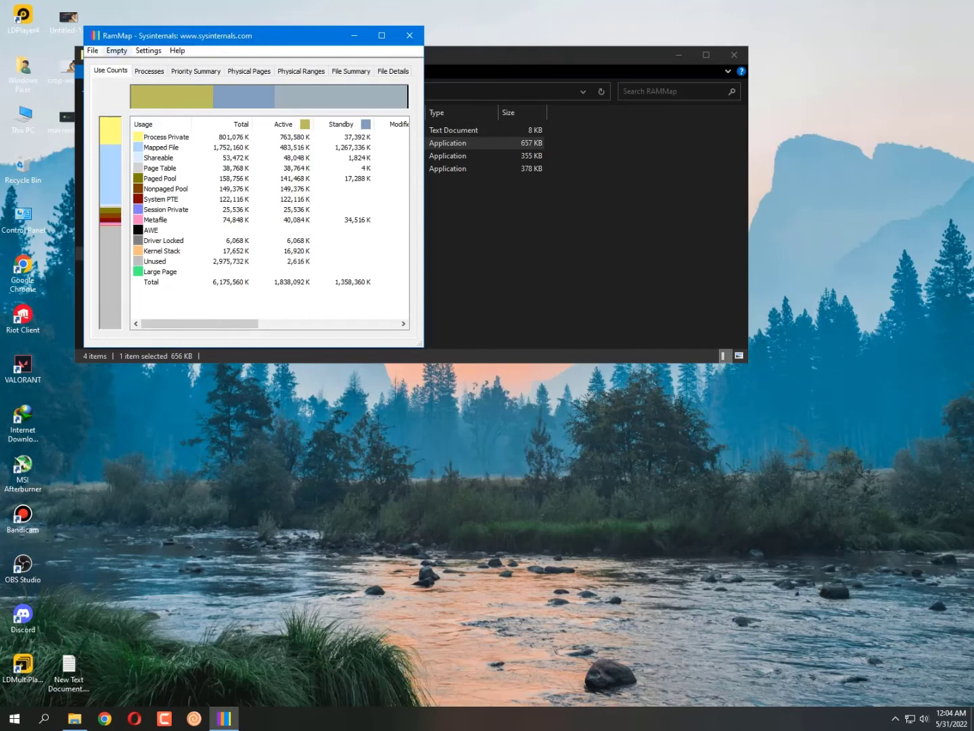
Step: Open Task Manager's performance view and launch Resource Monitor from it
right_click(673, 716)
left_click(696, 651)
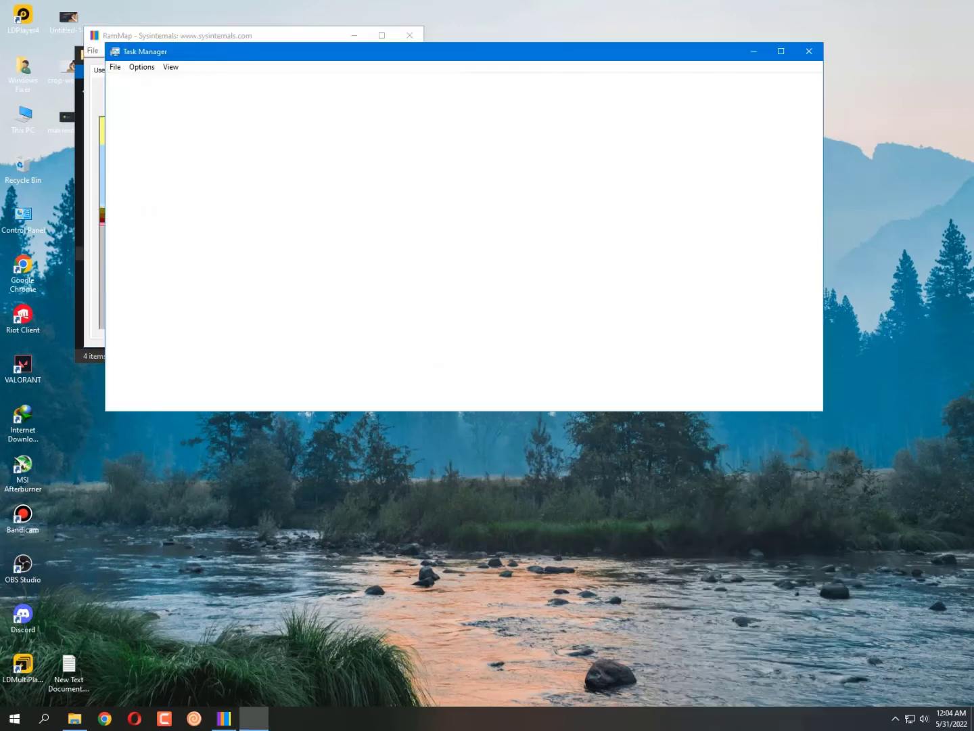
left_click(169, 81)
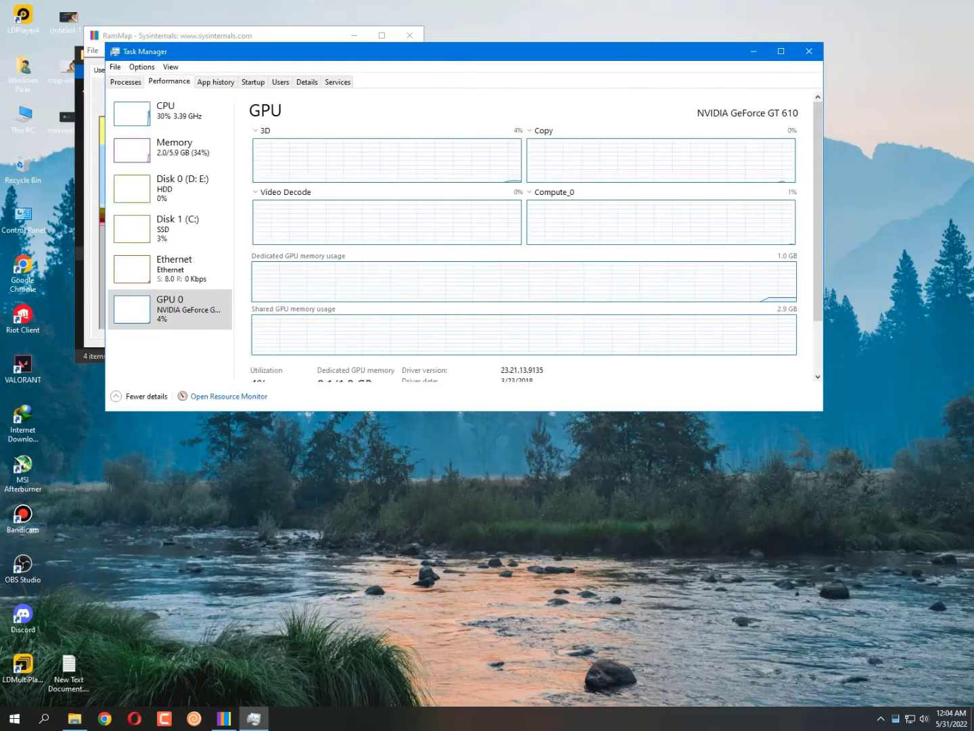
left_click(229, 396)
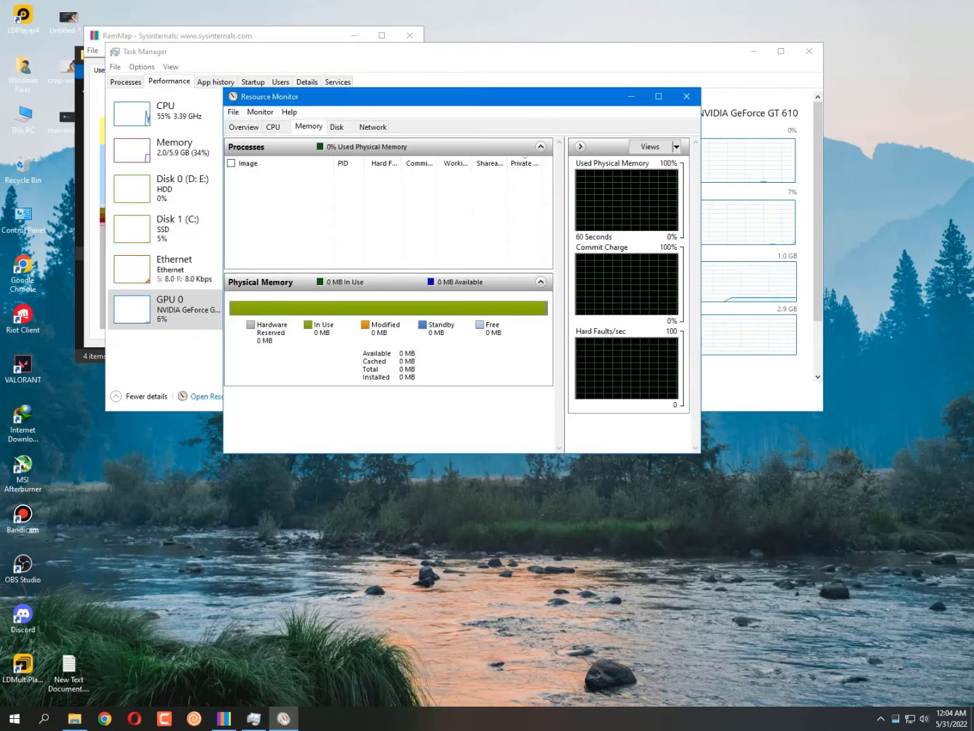
Step: Close RamMap and move the Task Manager window aside to uncover Resource Monitor
left_click_drag(621, 60, 659, 112)
left_click(409, 36)
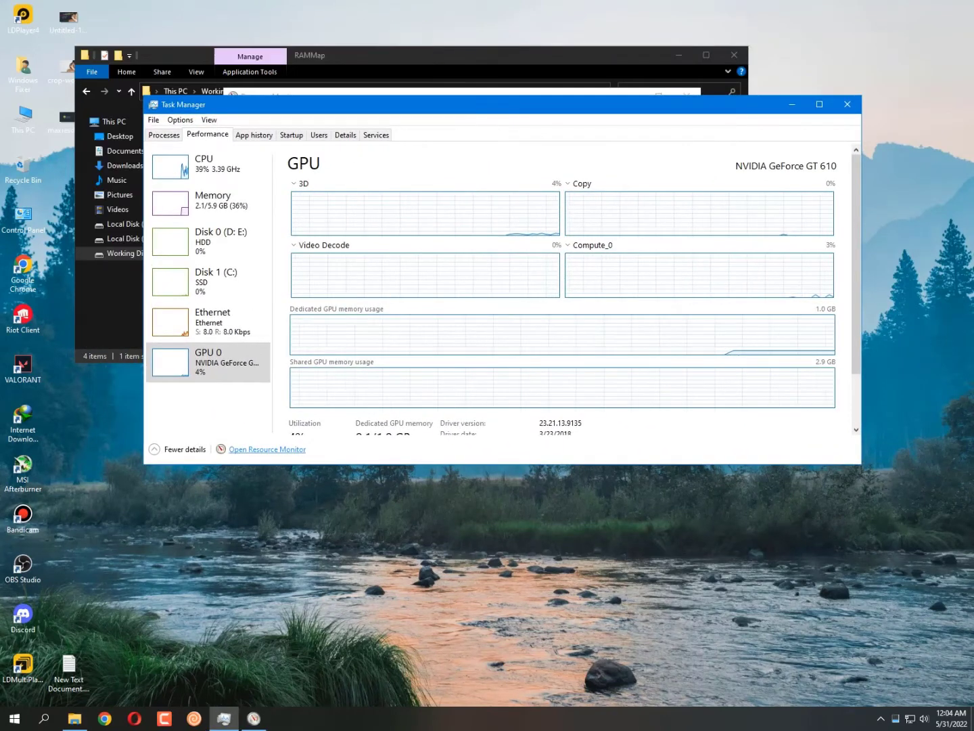
left_click_drag(434, 108, 736, 50)
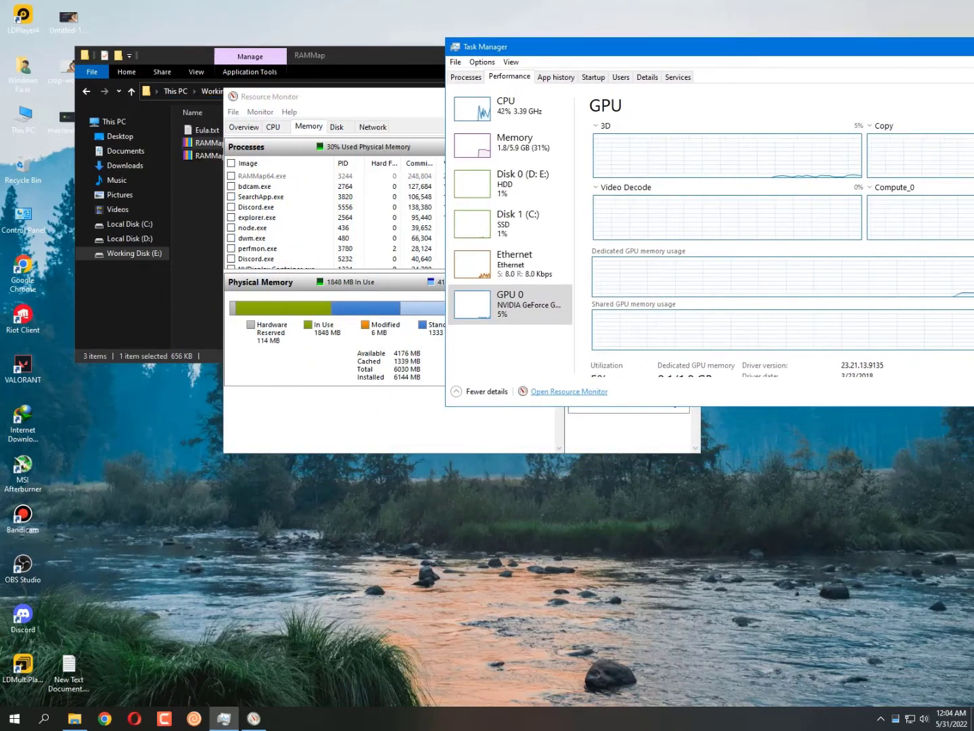
Step: Open a second Resource Monitor window, place it over Task Manager, and close the first Resource Monitor window
left_click(570, 391)
left_click_drag(451, 92, 737, 45)
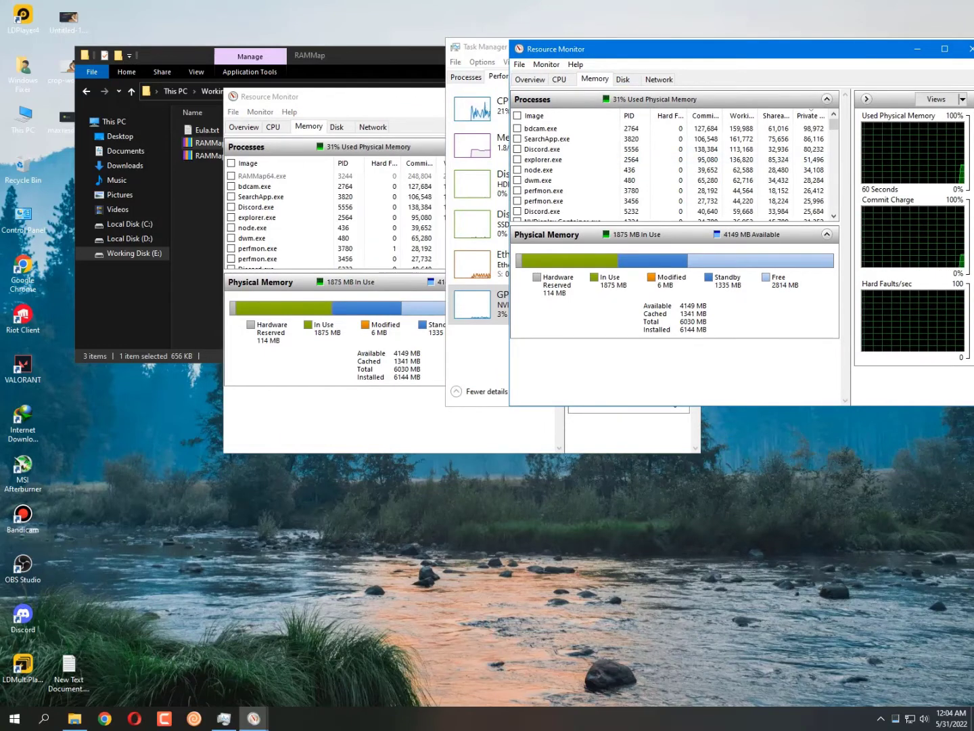
left_click(260, 111)
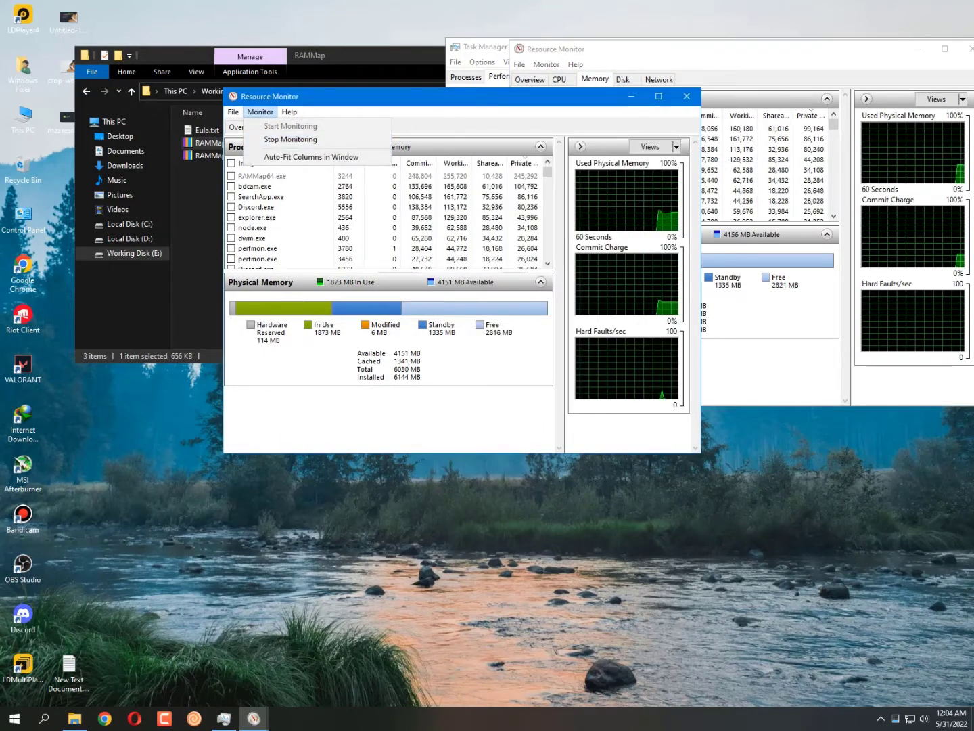
left_click(279, 100)
left_click_drag(280, 100, 170, 161)
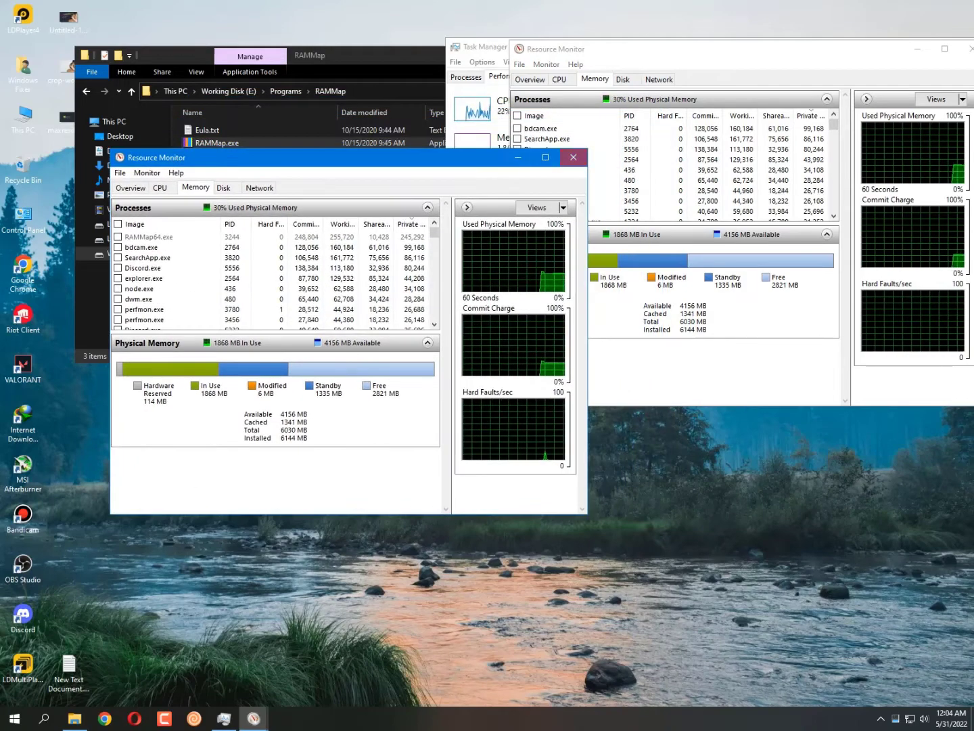
left_click(573, 157)
Step: Run RAMMap.exe again, close its folder window, and place RamMap beside Resource Monitor
left_click_drag(482, 50, 531, 112)
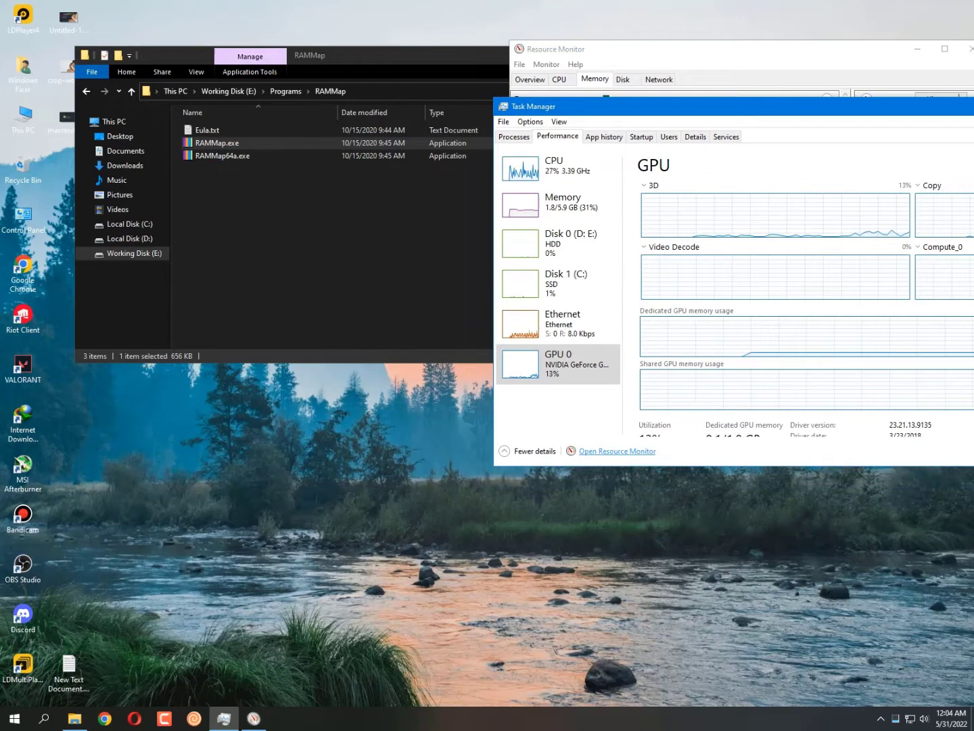
double_click(217, 143)
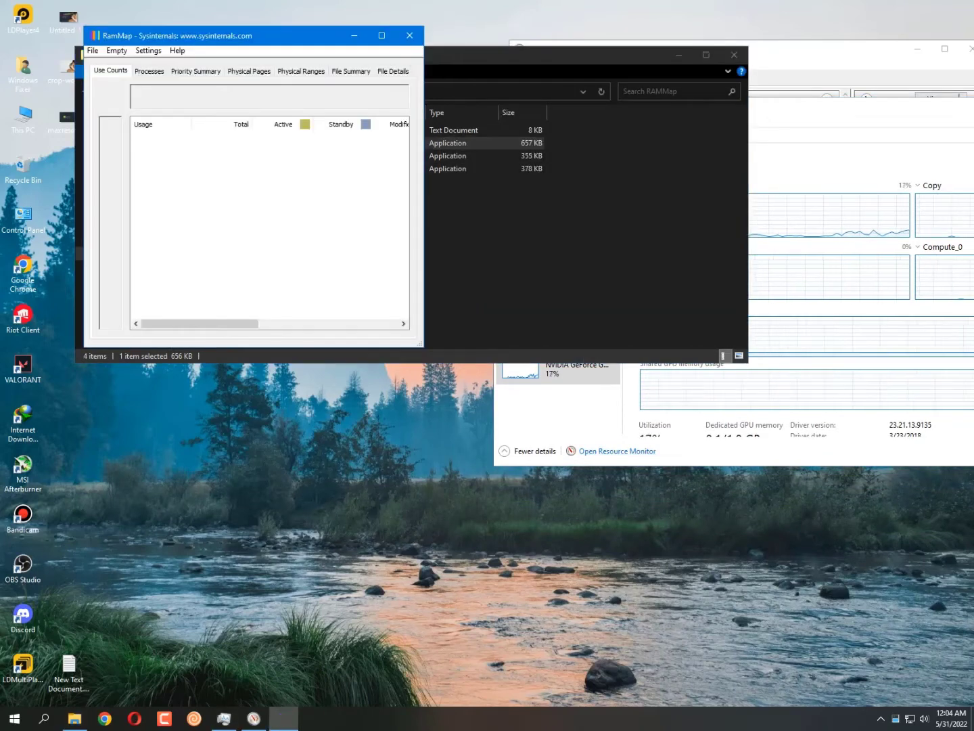
left_click(734, 54)
left_click_drag(197, 35, 215, 89)
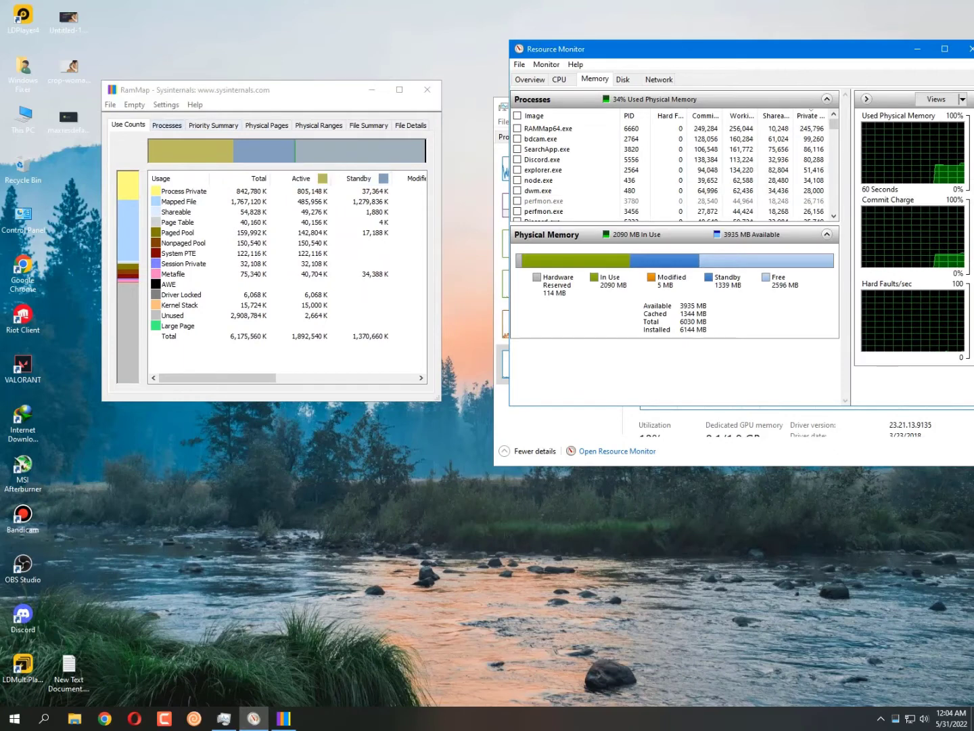
Step: Empty the working sets, system working set, modified page list, standby list and priority 0 standby list in RamMap
left_click(134, 105)
left_click(173, 118)
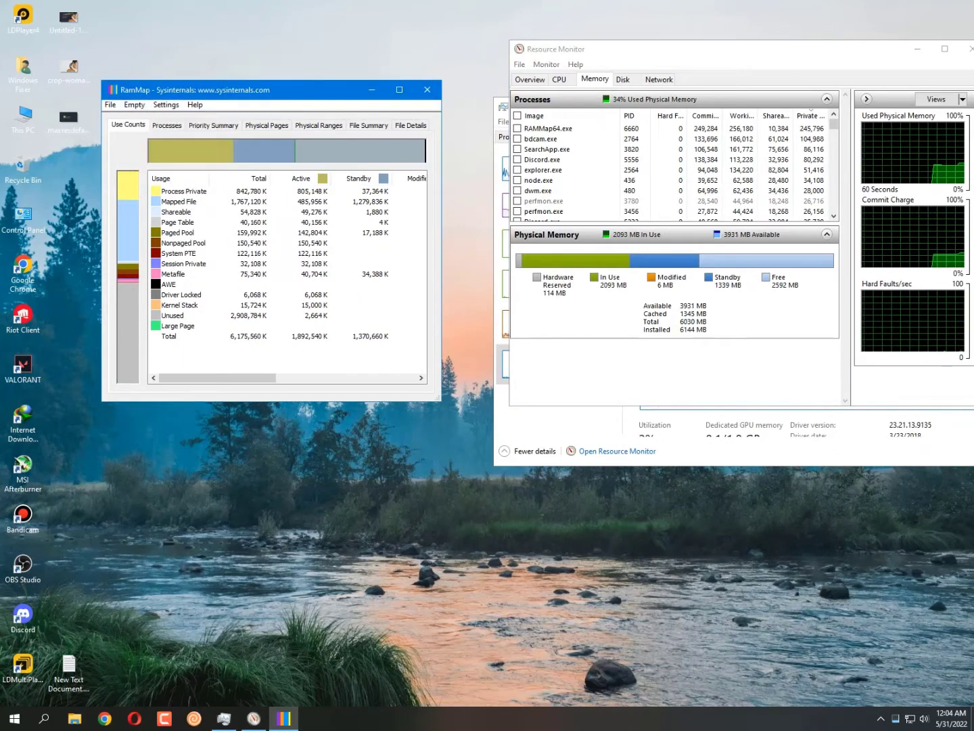
left_click(134, 104)
left_click(184, 132)
left_click(134, 105)
left_click(182, 146)
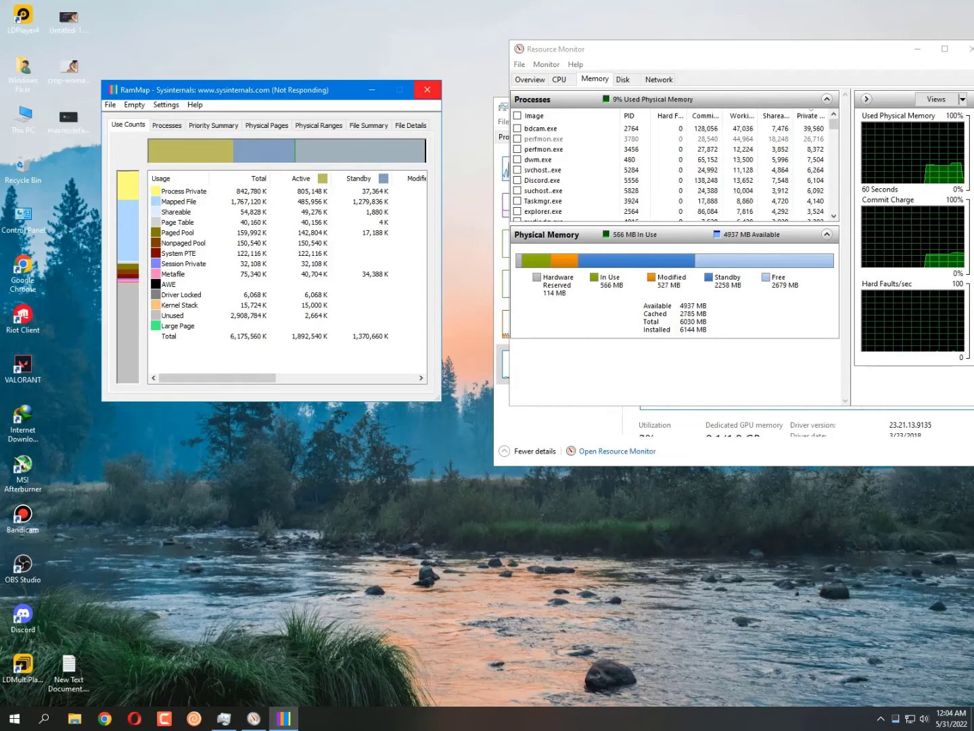
left_click(134, 104)
left_click(173, 158)
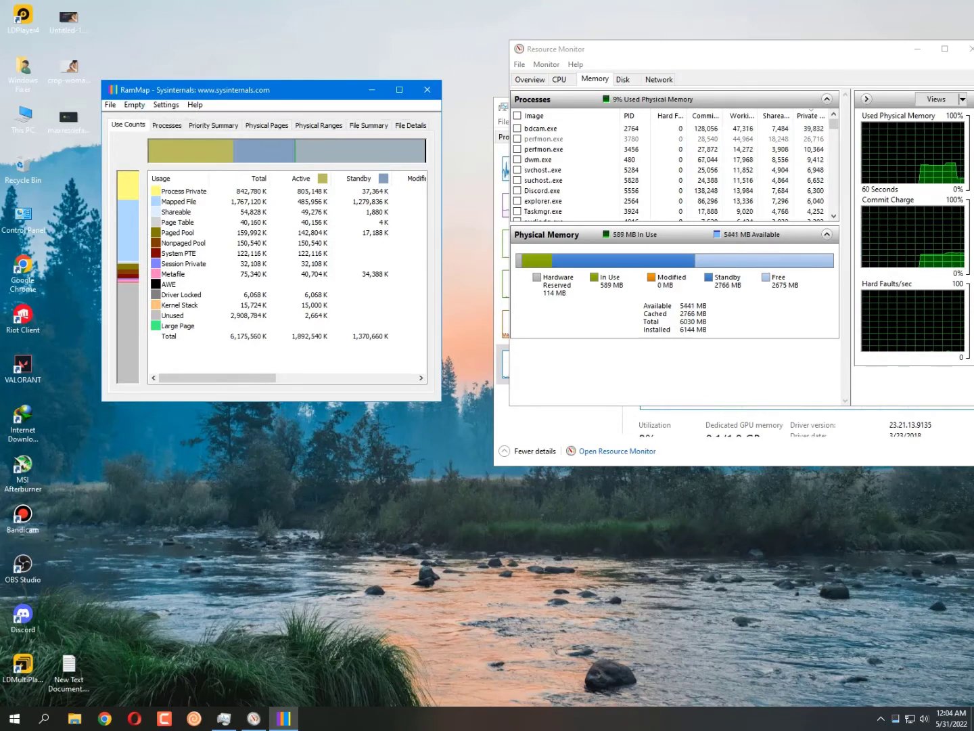
left_click(134, 105)
left_click(183, 170)
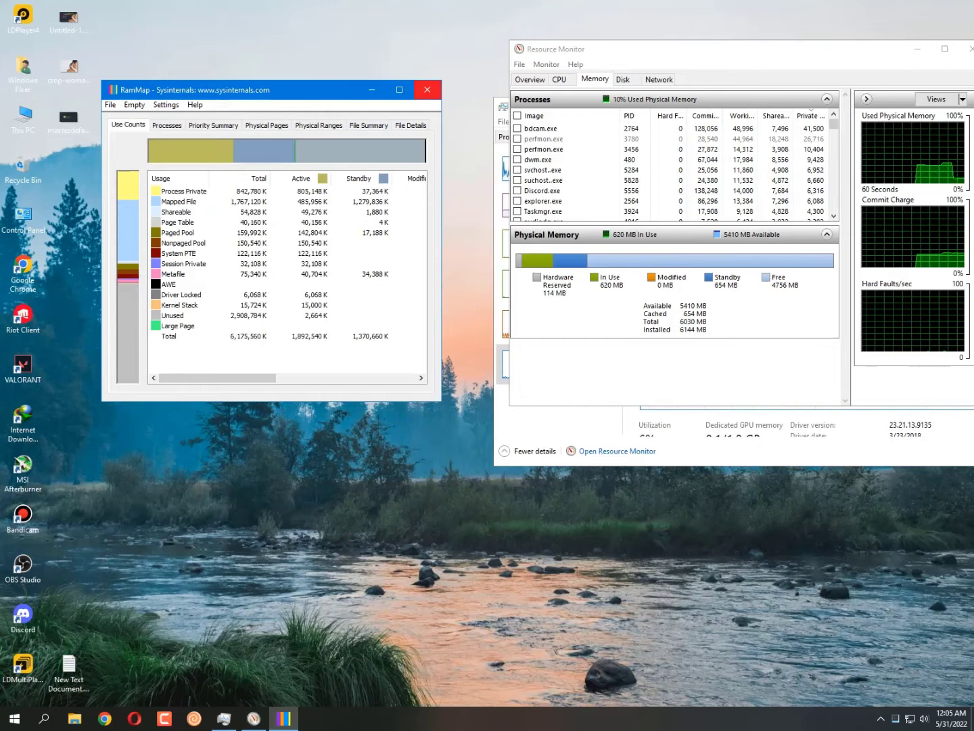
Step: Close RamMap, Resource Monitor and Task Manager, and launch MSI Afterburner from the desktop
left_click(427, 90)
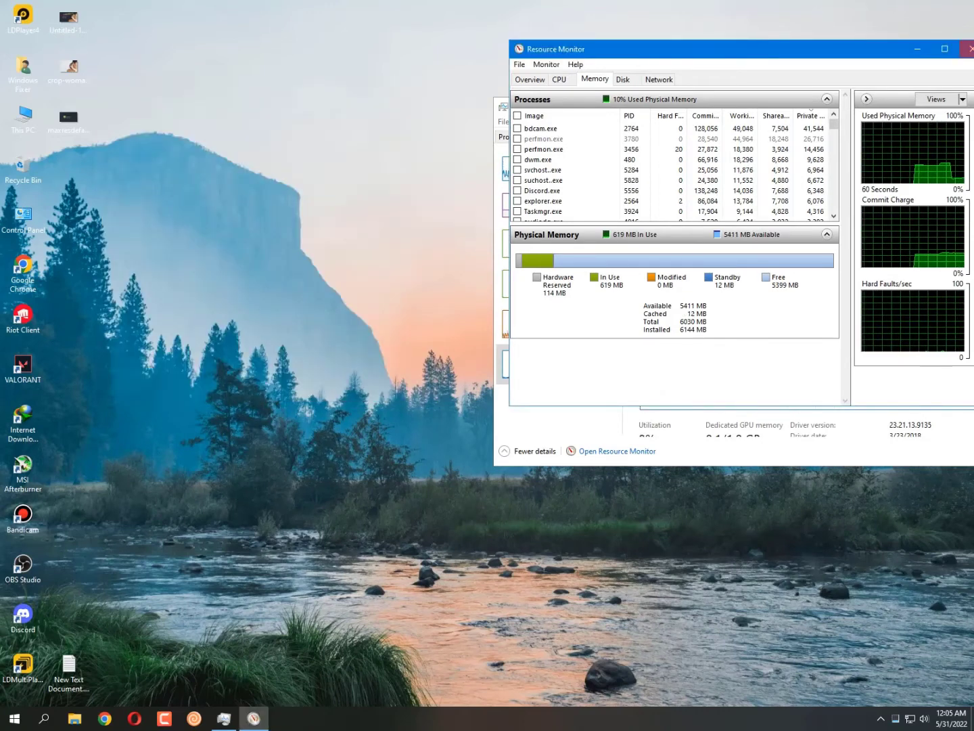
left_click(970, 49)
left_click_drag(799, 106, 524, 106)
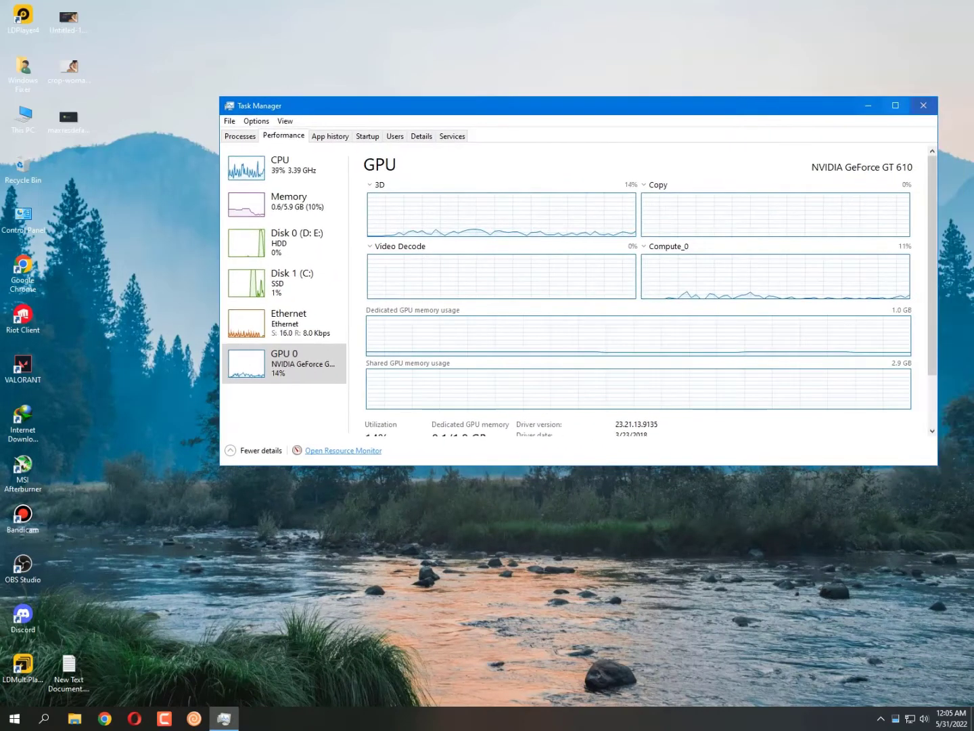
left_click(923, 105)
left_click(23, 472)
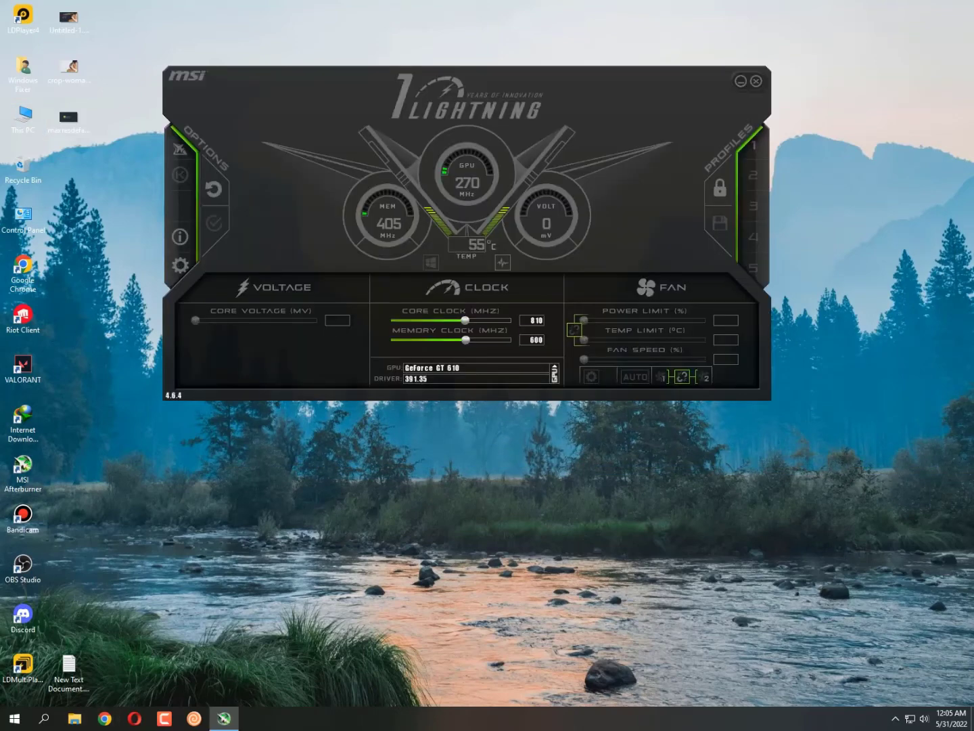
Step: Open Chrome, go to google.com and search for "msi after burner"
left_click(104, 718)
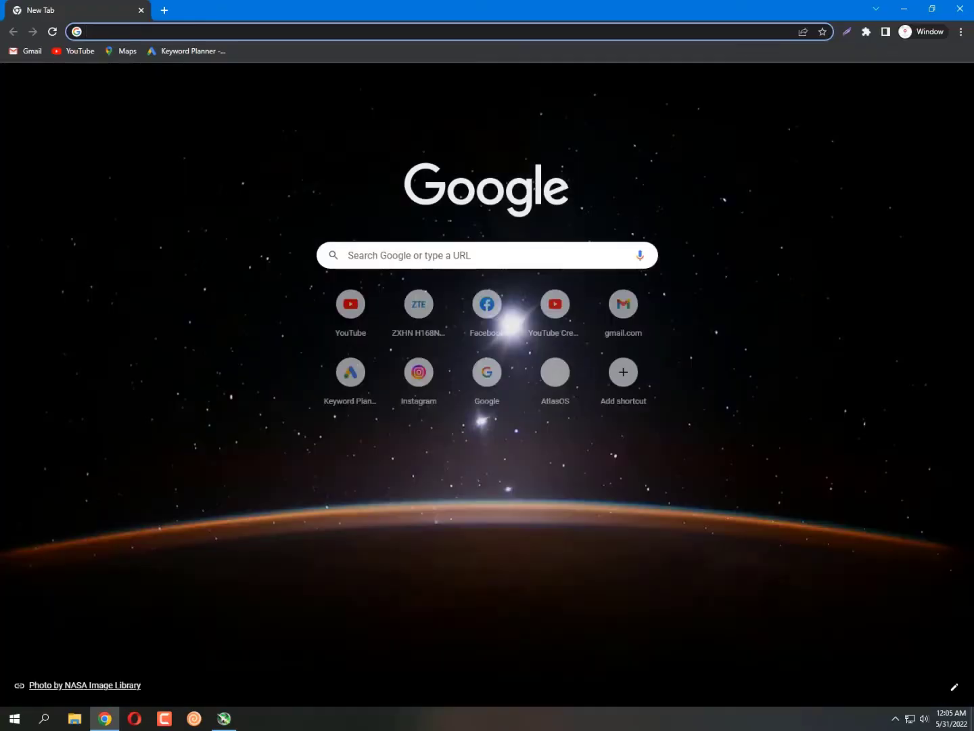
left_click(448, 31)
type("google.com")
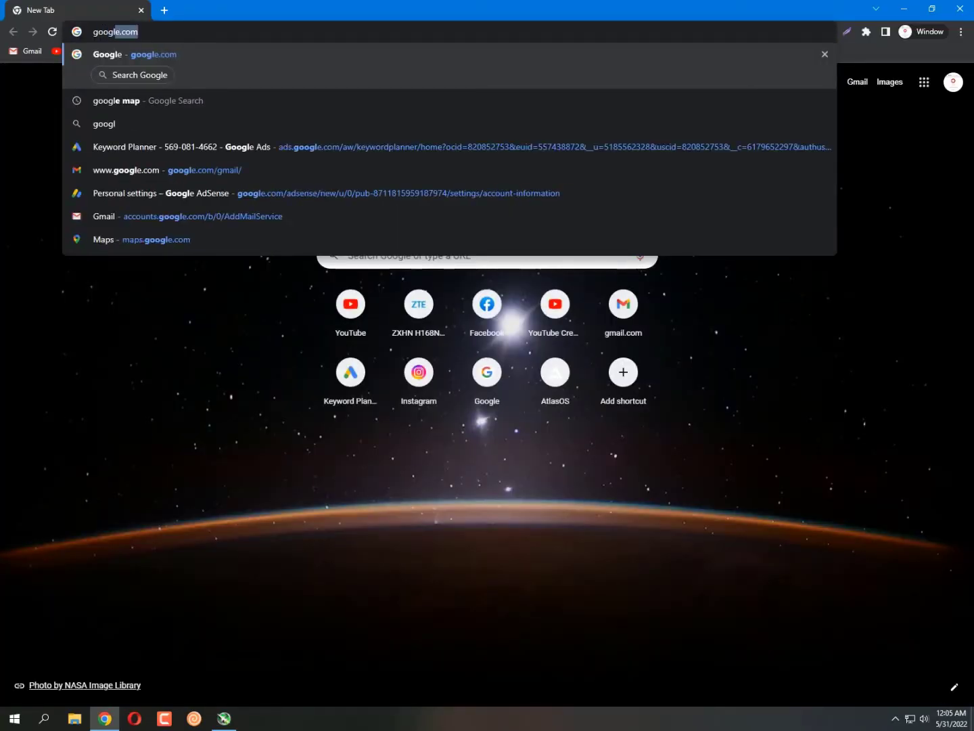
key("Return")
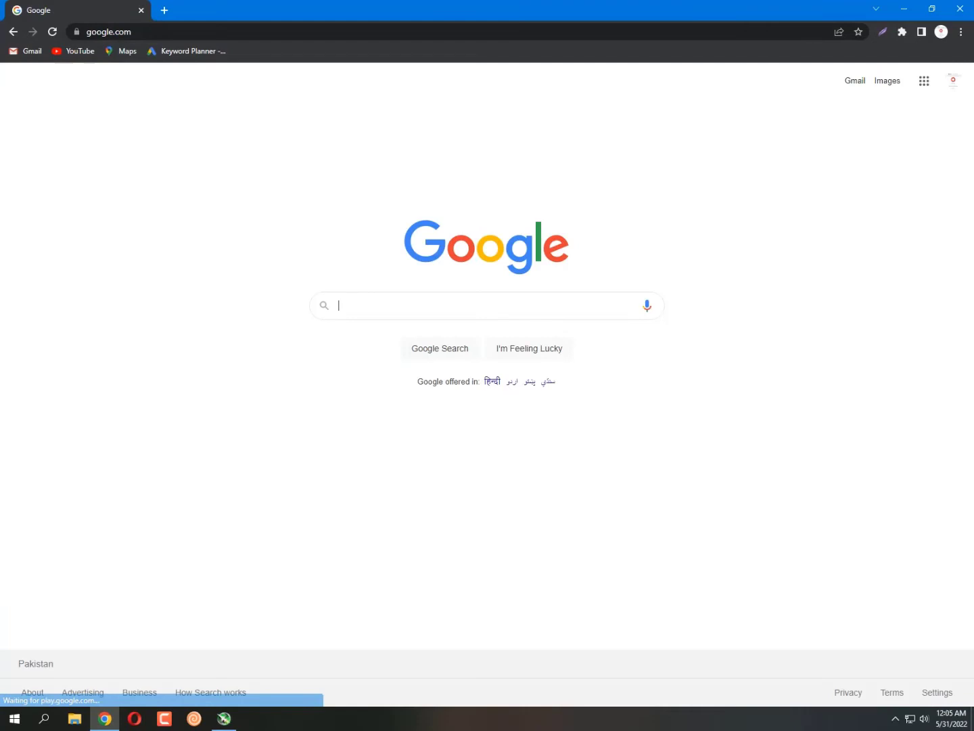
type("msi after burner")
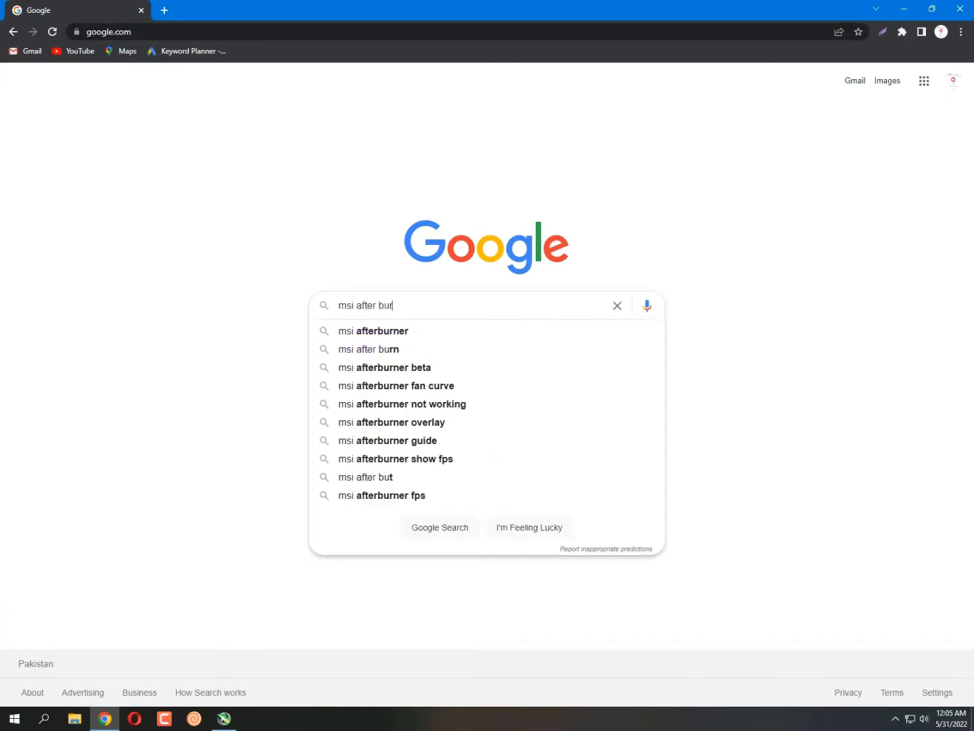
key("Return")
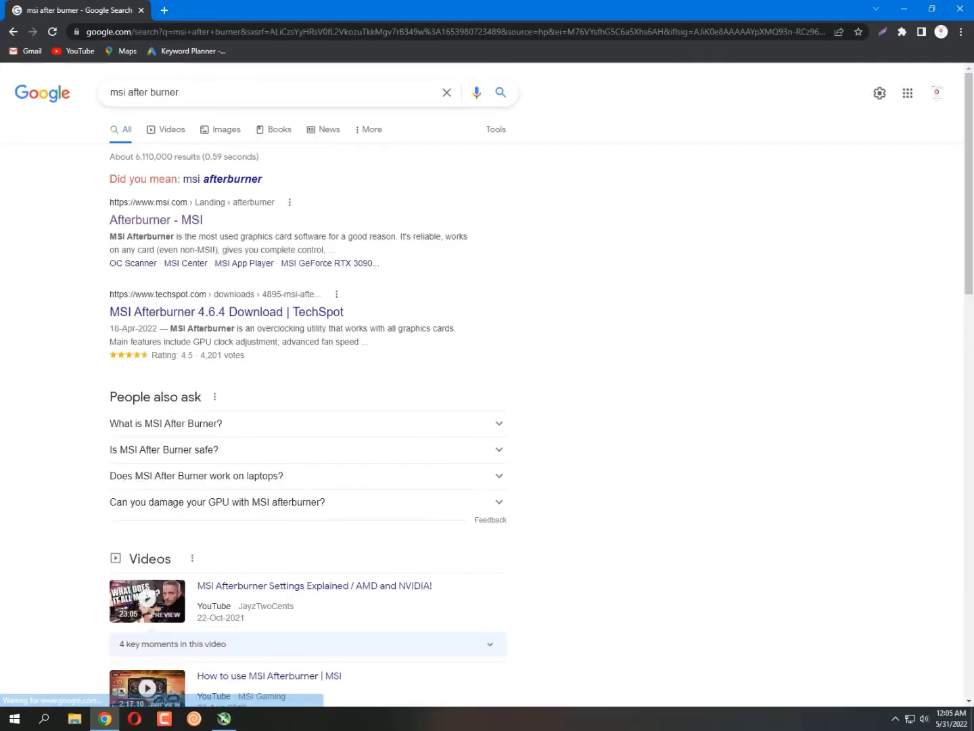
Step: Request the Afterburner download from MSI's official Afterburner page and dismiss the download dialog for MSIAfterburnerSetup.zip
left_click(156, 220)
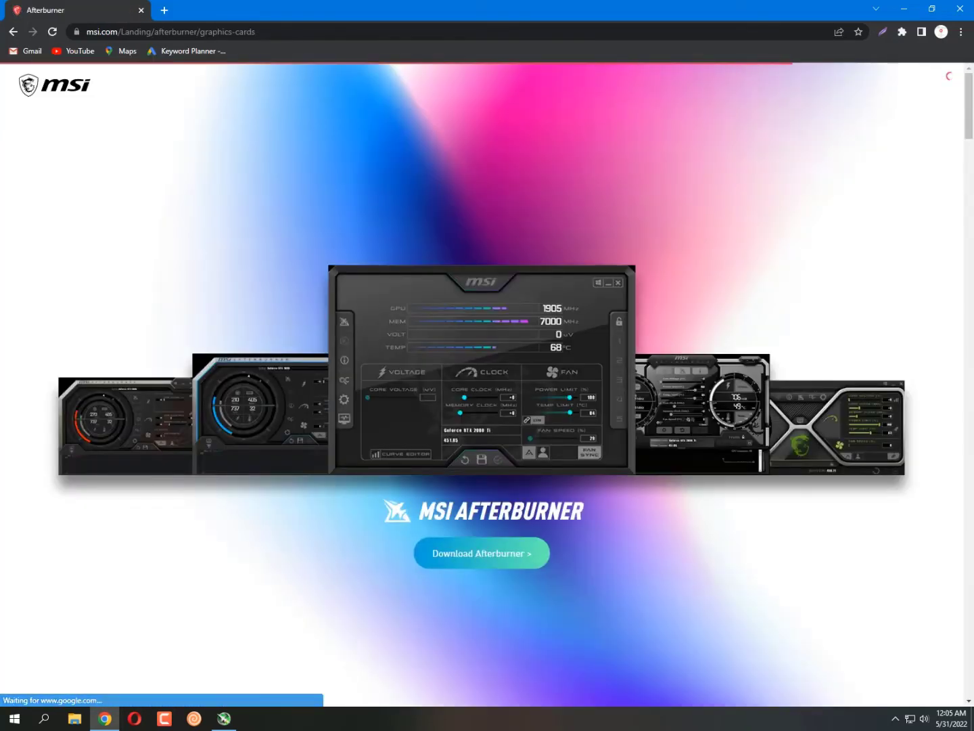
scroll(487, 379, "down", 4)
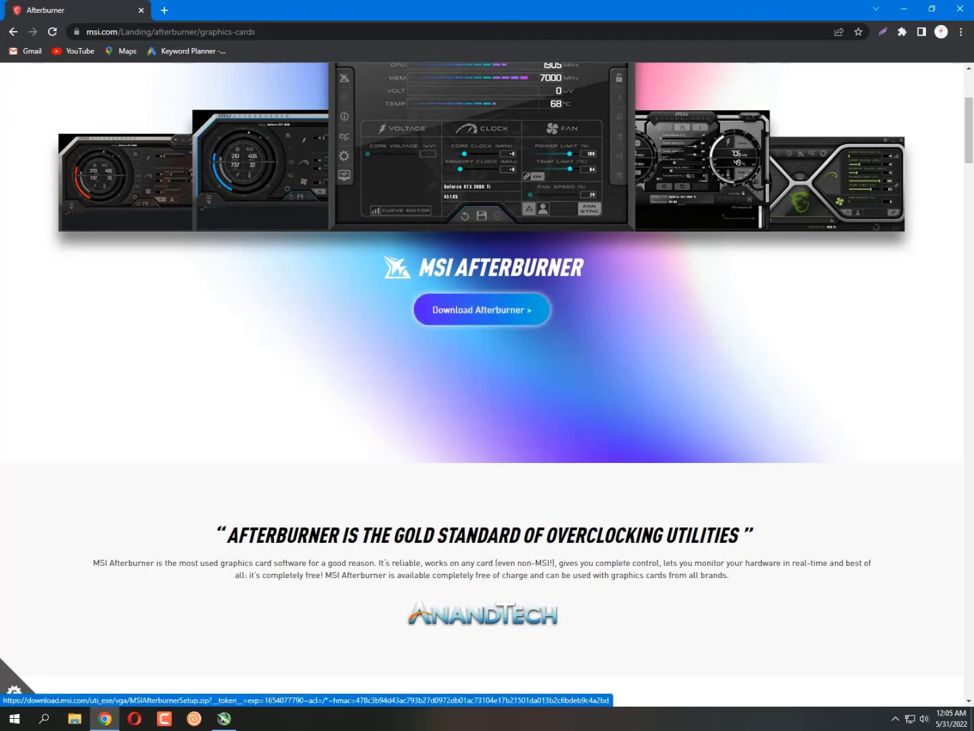
left_click(485, 318)
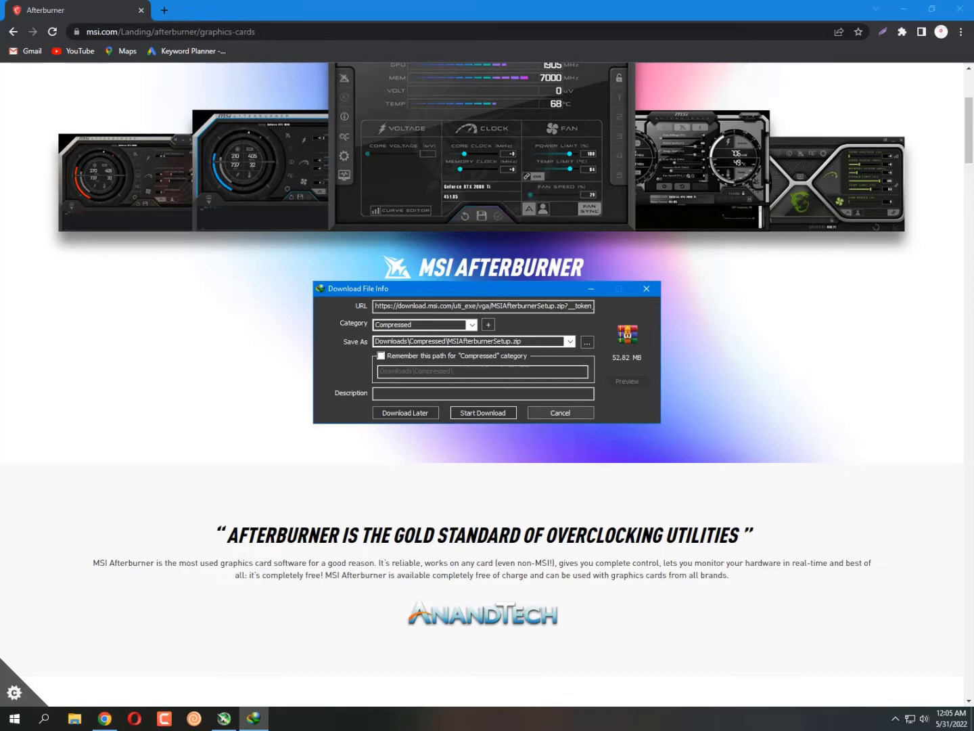
key("Escape")
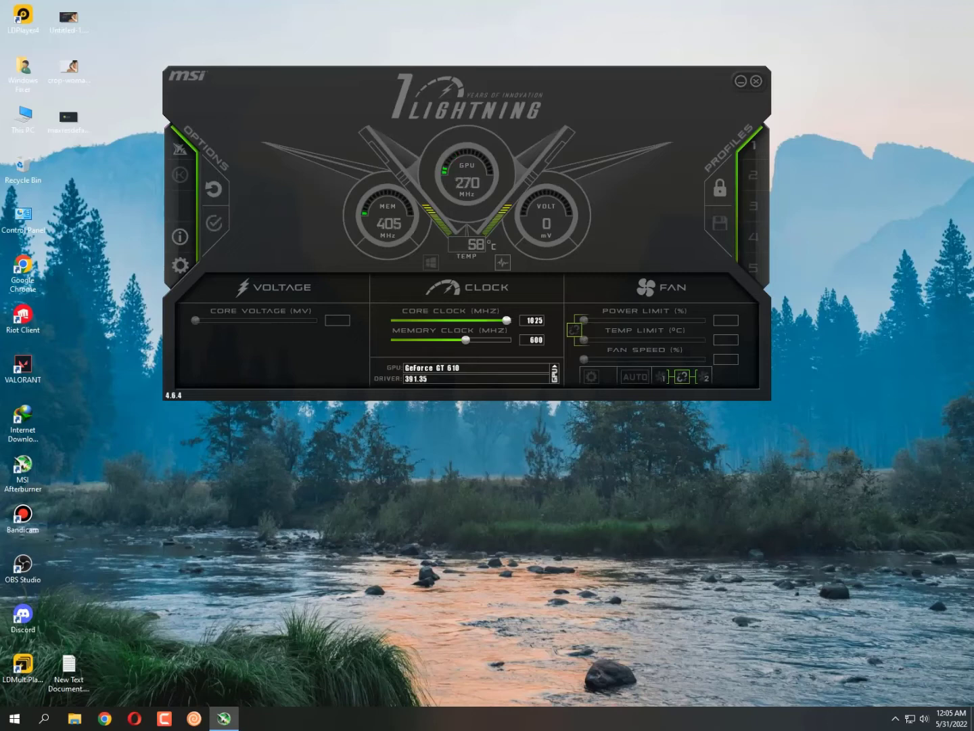
Step: Raise the core clock to 1055 MHz and the memory clock to 780 MHz in MSI Afterburner and apply them
left_click_drag(507, 320, 528, 337)
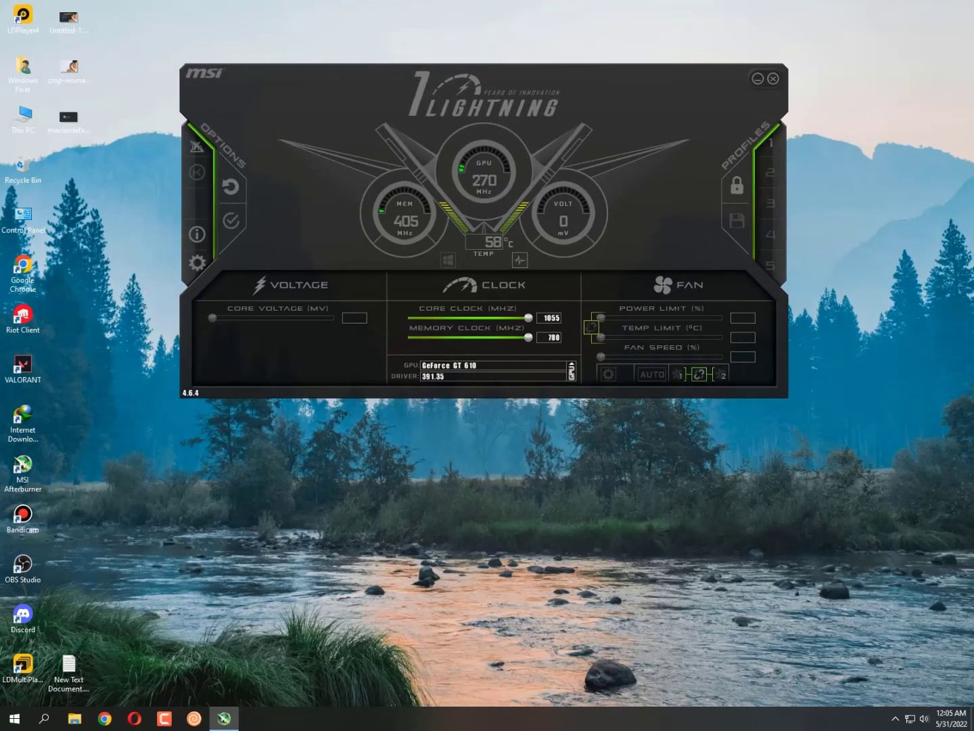
left_click(232, 220)
left_click(23, 369)
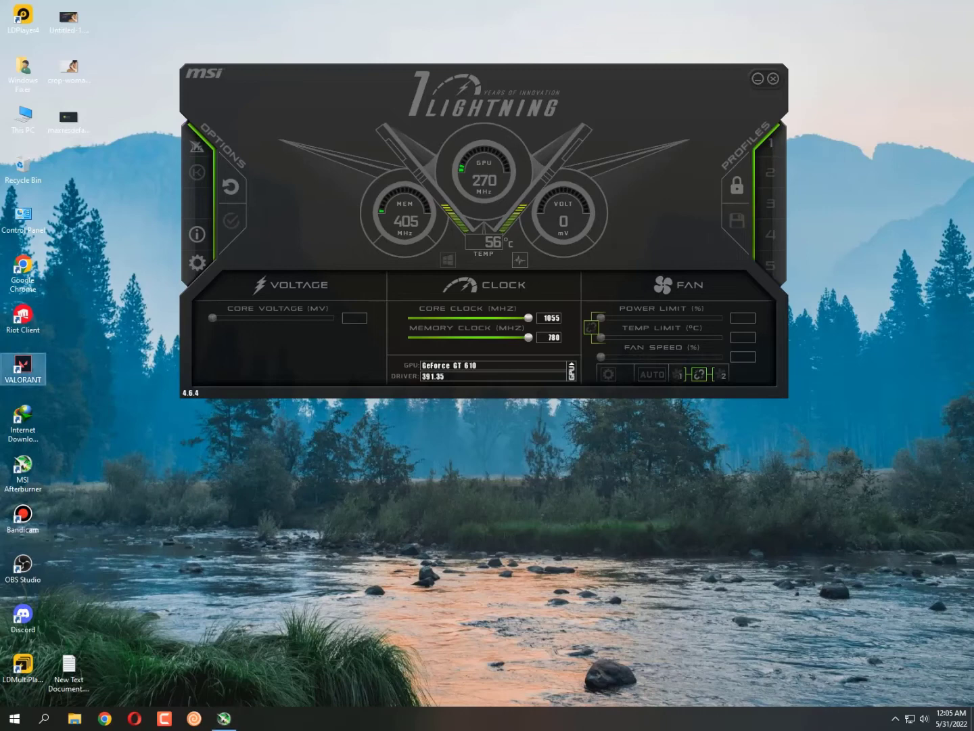
key("alt+Tab")
left_click_drag(484, 88, 501, 92)
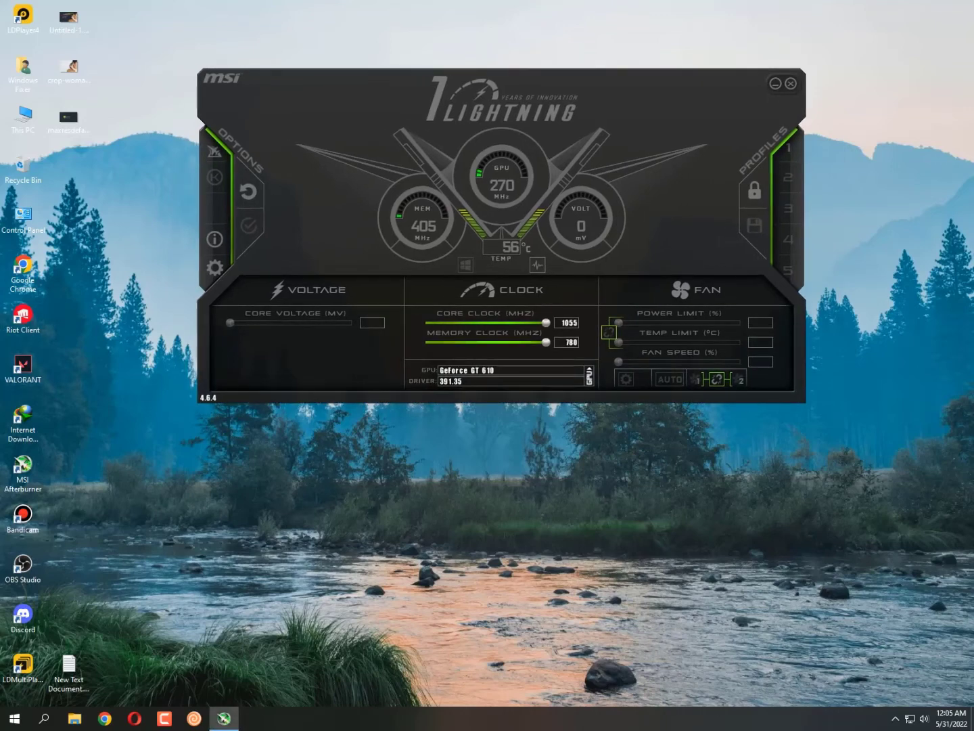